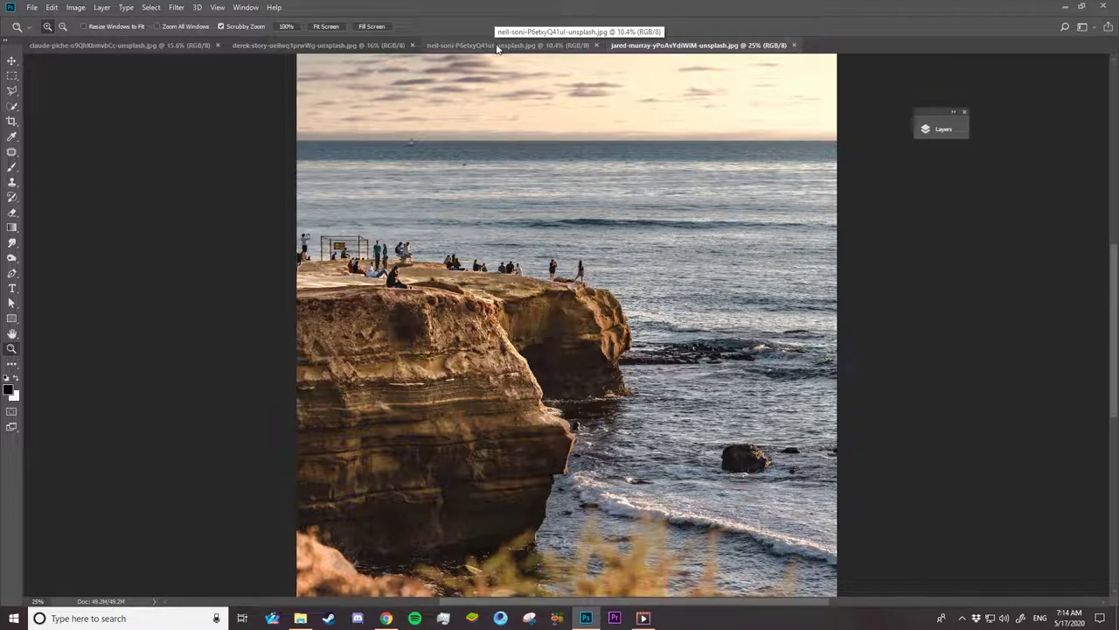
Step: Bring the finished tut1 sunset sample video forward in the player and start playback
{"action": "left_click", "coordinate": [643, 619]}
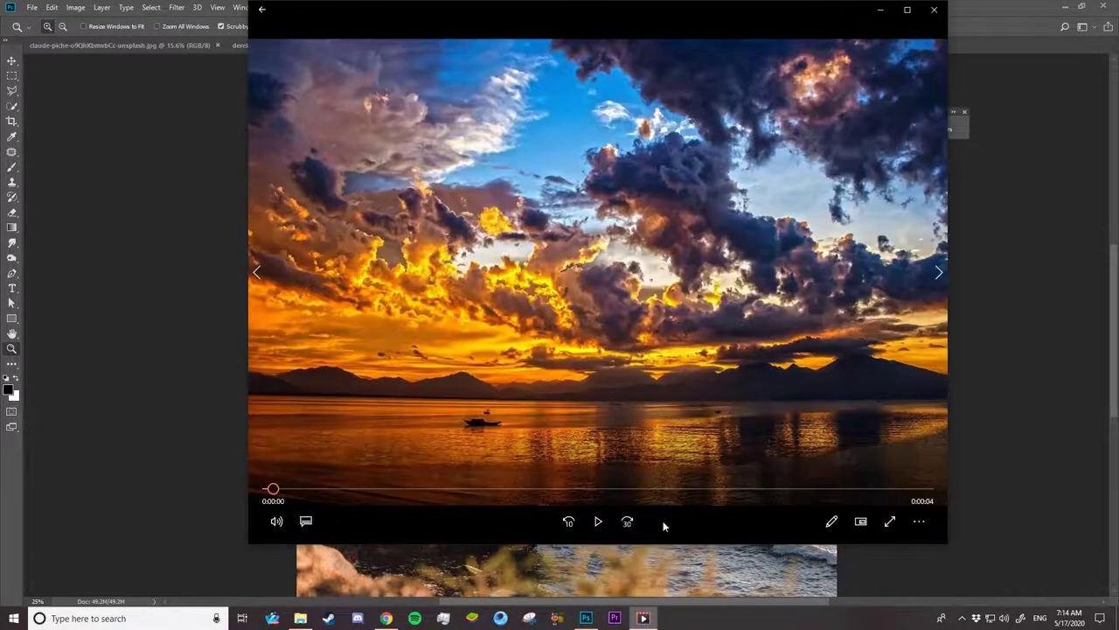
{"action": "left_click_drag", "start_coordinate": [671, 9], "coordinate": [640, 33]}
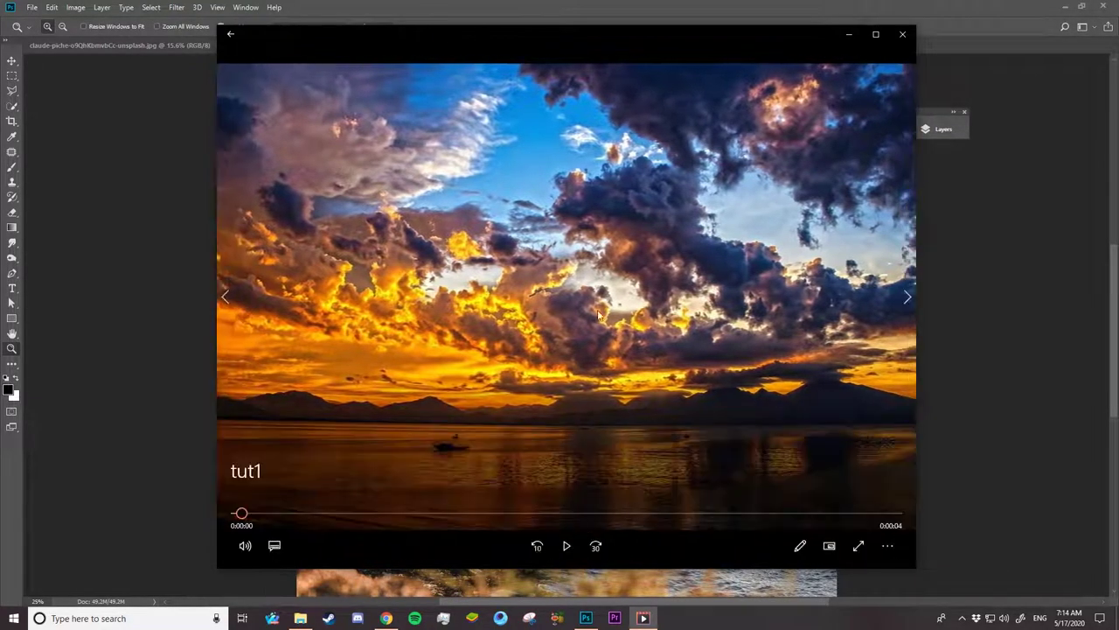
{"action": "left_click", "coordinate": [567, 545]}
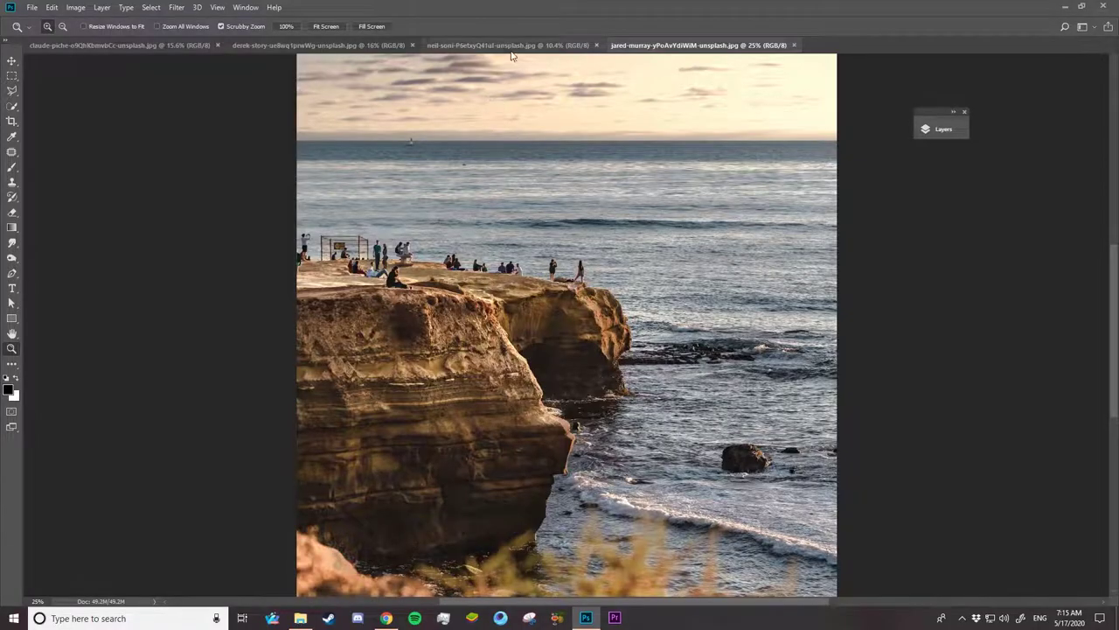
Step: Zoom out to the whole cliff photo and dock the expanded Layers panel at the right edge
{"action": "mouse_move", "coordinate": [1112, 274]}
{"action": "left_mouse_down"}
{"action": "mouse_move", "coordinate": [1113, 213]}
{"action": "mouse_move", "coordinate": [1113, 262]}
{"action": "left_mouse_up"}
{"action": "mouse_move", "coordinate": [700, 339]}
{"action": "left_mouse_down"}
{"action": "mouse_move", "coordinate": [641, 377]}
{"action": "mouse_move", "coordinate": [654, 376]}
{"action": "left_mouse_up"}
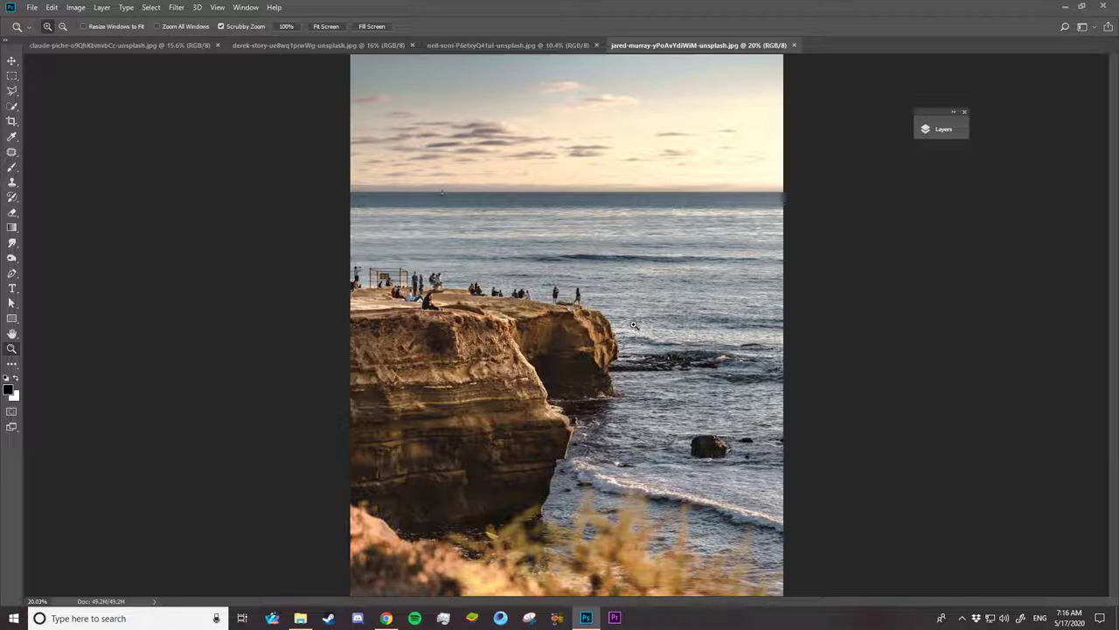
{"action": "left_click", "coordinate": [943, 129]}
{"action": "left_click_drag", "start_coordinate": [827, 127], "coordinate": [972, 159]}
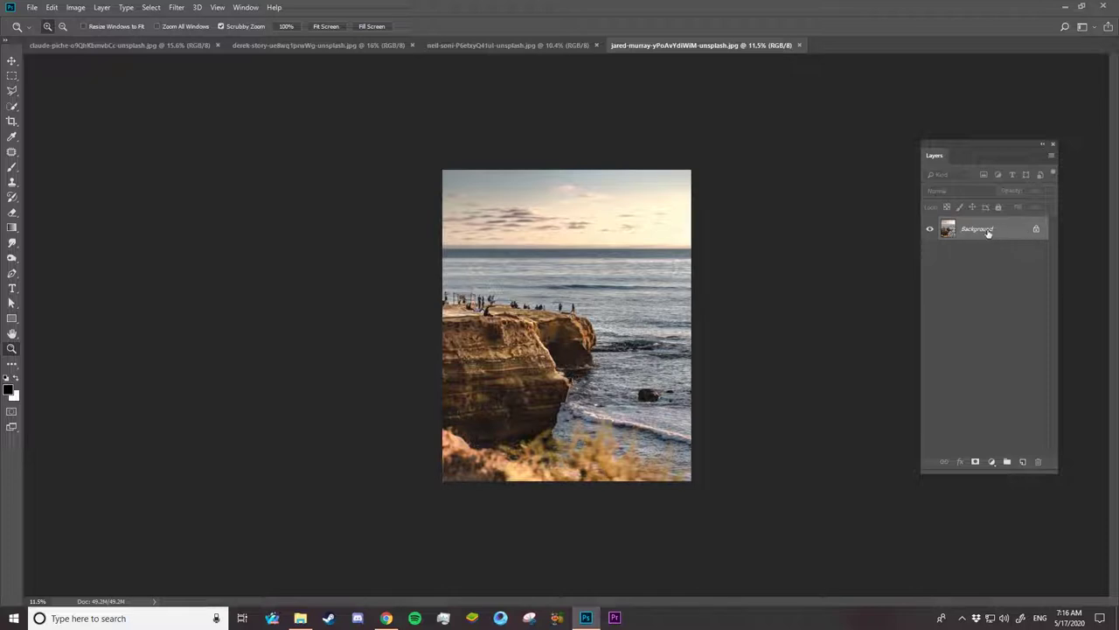
Step: Convert Background to Layer 0, then back to a locked Background via Layer > New, and zoom in on the sky
{"action": "double_click", "coordinate": [1034, 232]}
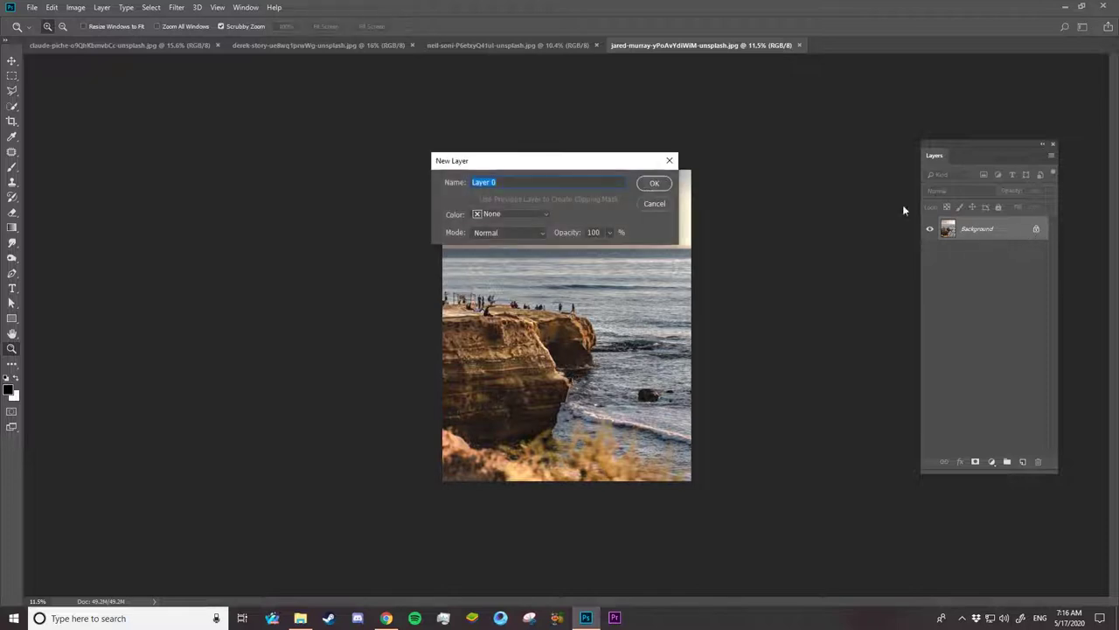
{"action": "left_click", "coordinate": [654, 184]}
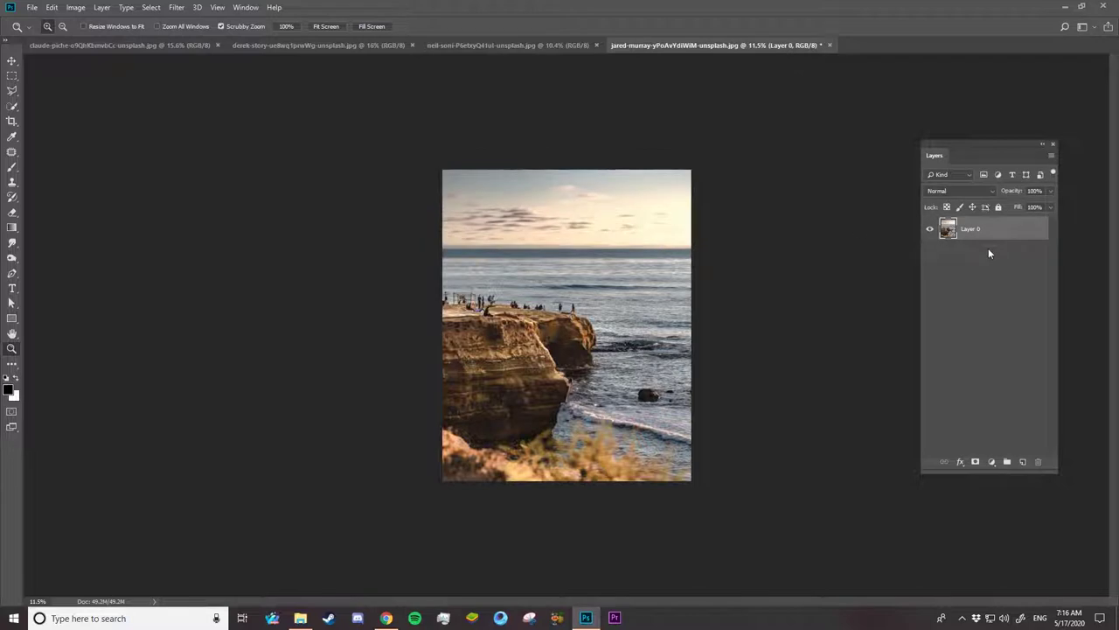
{"action": "left_click", "coordinate": [101, 8]}
{"action": "mouse_move", "coordinate": [108, 20]}
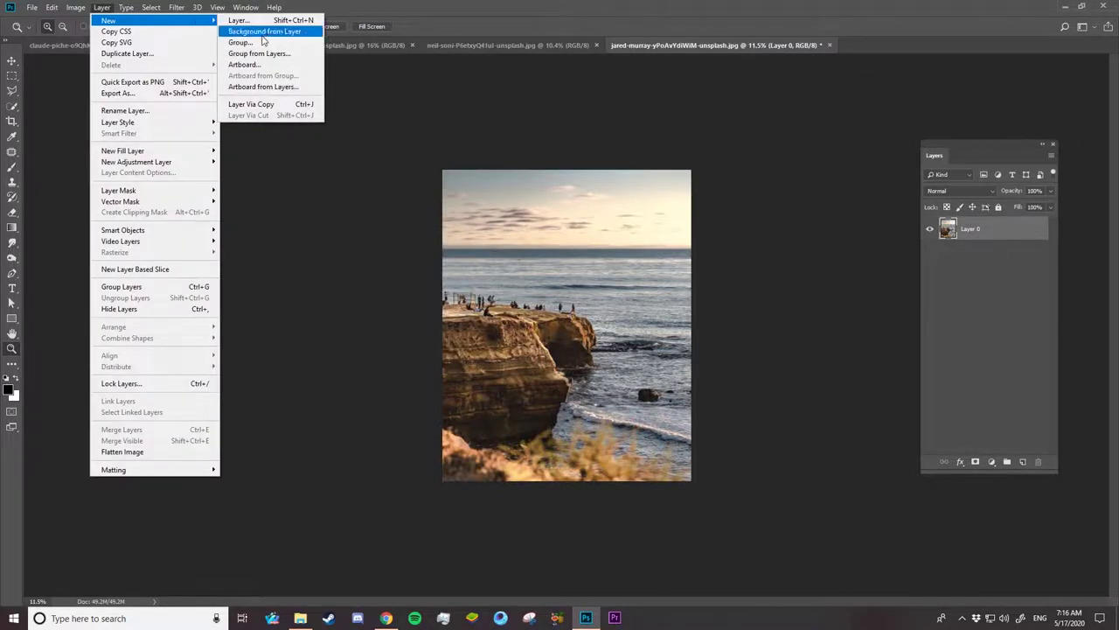
{"action": "left_click", "coordinate": [265, 34]}
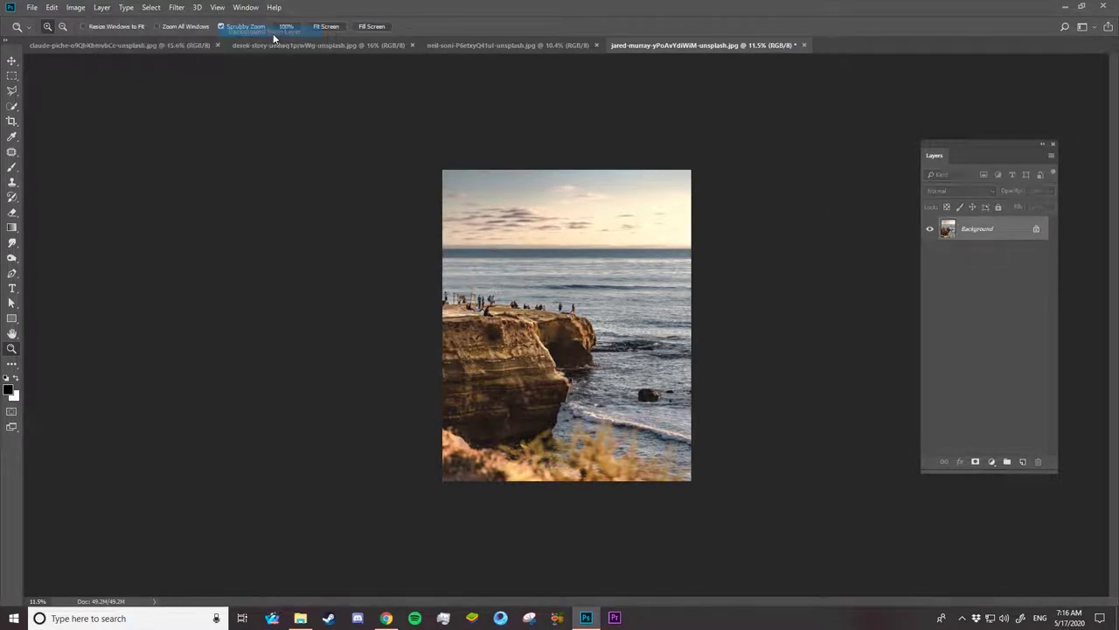
{"action": "left_click", "coordinate": [564, 219]}
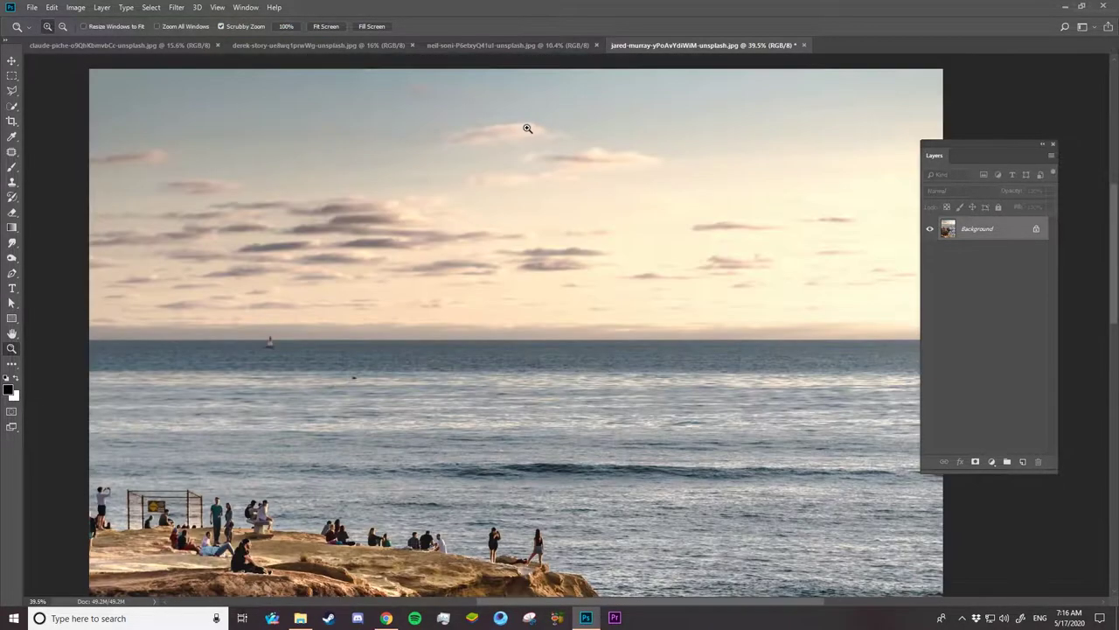
Step: Enter Quick Mask and set up a black Brush at 75 px
{"action": "left_click", "coordinate": [12, 412]}
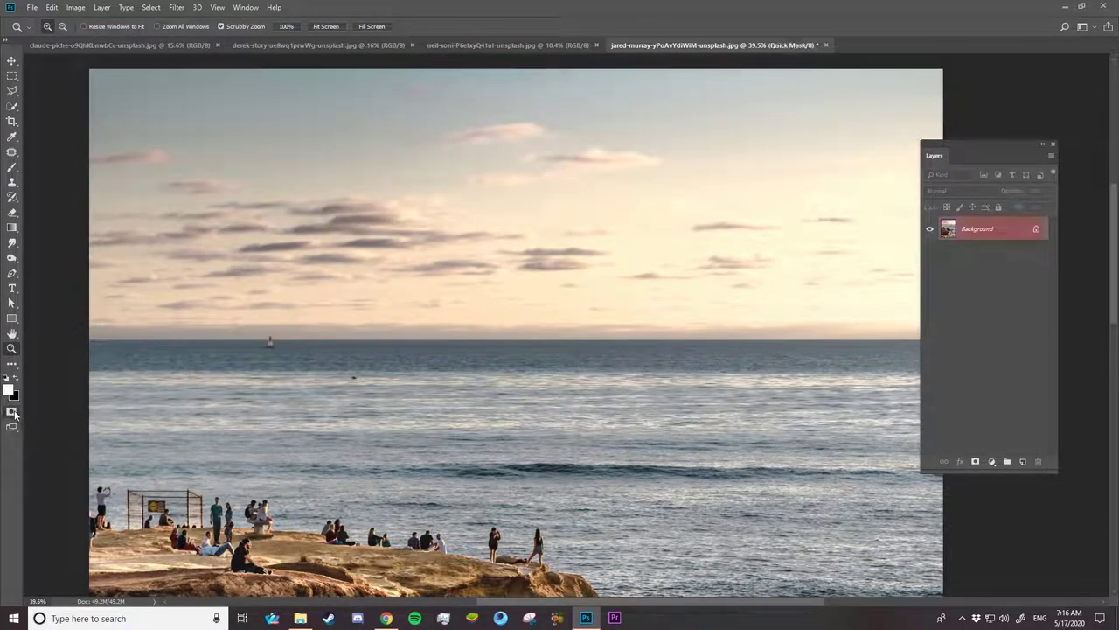
{"action": "left_click", "coordinate": [13, 168]}
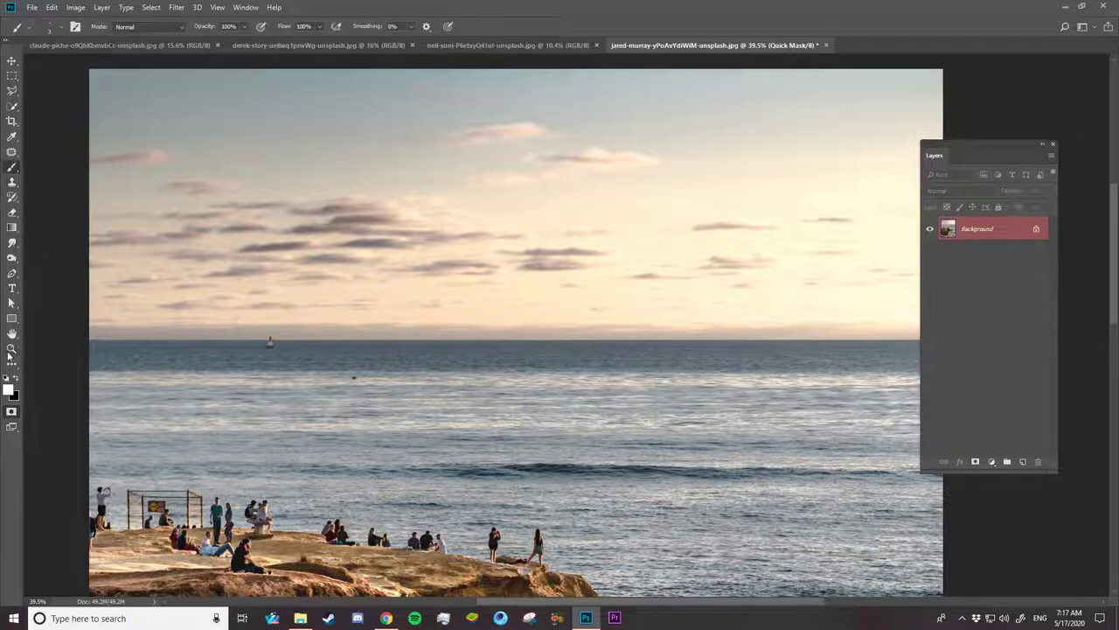
{"action": "key", "text": "x"}
{"action": "right_click", "coordinate": [422, 155]}
{"action": "left_click_drag", "start_coordinate": [490, 187], "coordinate": [507, 179]}
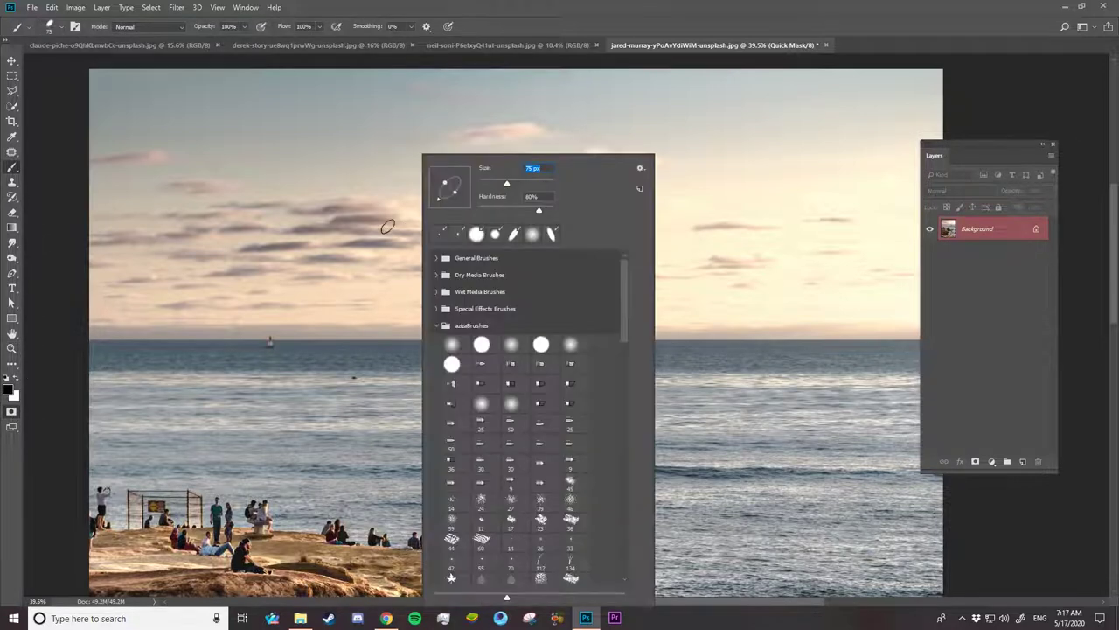
{"action": "key", "text": "Return"}
Step: Paint mask over all the clouds across the sky, then exit Quick Mask to get the selection
{"action": "mouse_move", "coordinate": [349, 229]}
{"action": "left_mouse_down"}
{"action": "mouse_move", "coordinate": [409, 213]}
{"action": "mouse_move", "coordinate": [213, 210]}
{"action": "mouse_move", "coordinate": [183, 185]}
{"action": "mouse_move", "coordinate": [91, 161]}
{"action": "left_mouse_up"}
{"action": "right_click", "coordinate": [394, 209]}
{"action": "key", "text": "Return"}
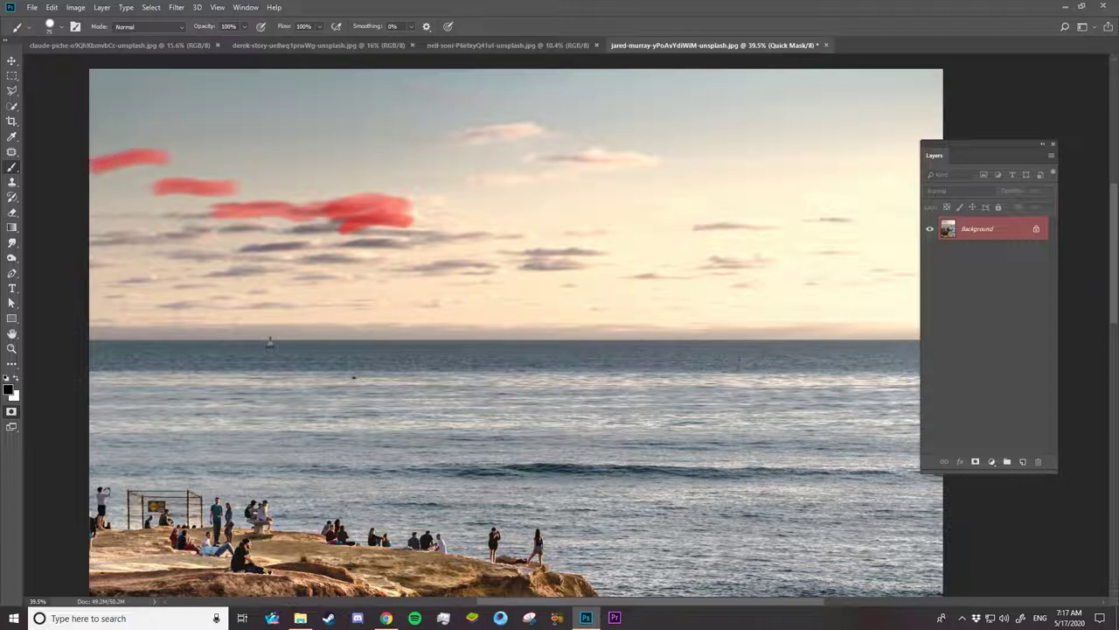
{"action": "mouse_move", "coordinate": [231, 218]}
{"action": "left_mouse_down"}
{"action": "mouse_move", "coordinate": [108, 219]}
{"action": "mouse_move", "coordinate": [100, 242]}
{"action": "mouse_move", "coordinate": [210, 228]}
{"action": "mouse_move", "coordinate": [517, 227]}
{"action": "mouse_move", "coordinate": [345, 247]}
{"action": "mouse_move", "coordinate": [454, 262]}
{"action": "mouse_move", "coordinate": [582, 254]}
{"action": "left_mouse_up"}
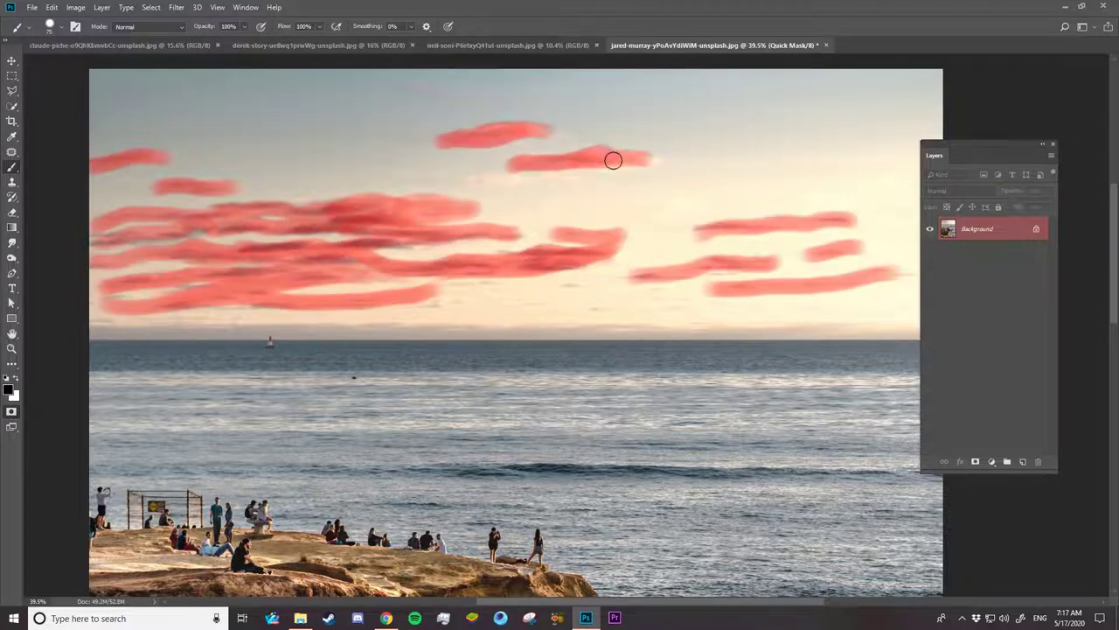
{"action": "left_click_drag", "start_coordinate": [612, 157], "coordinate": [682, 162]}
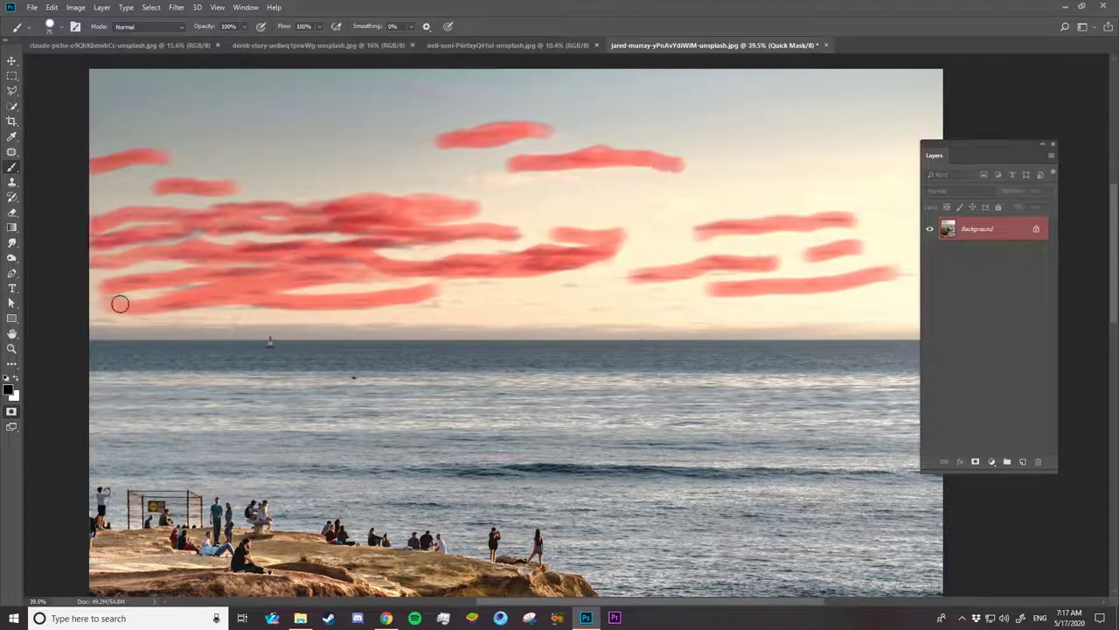
{"action": "left_click", "coordinate": [11, 411]}
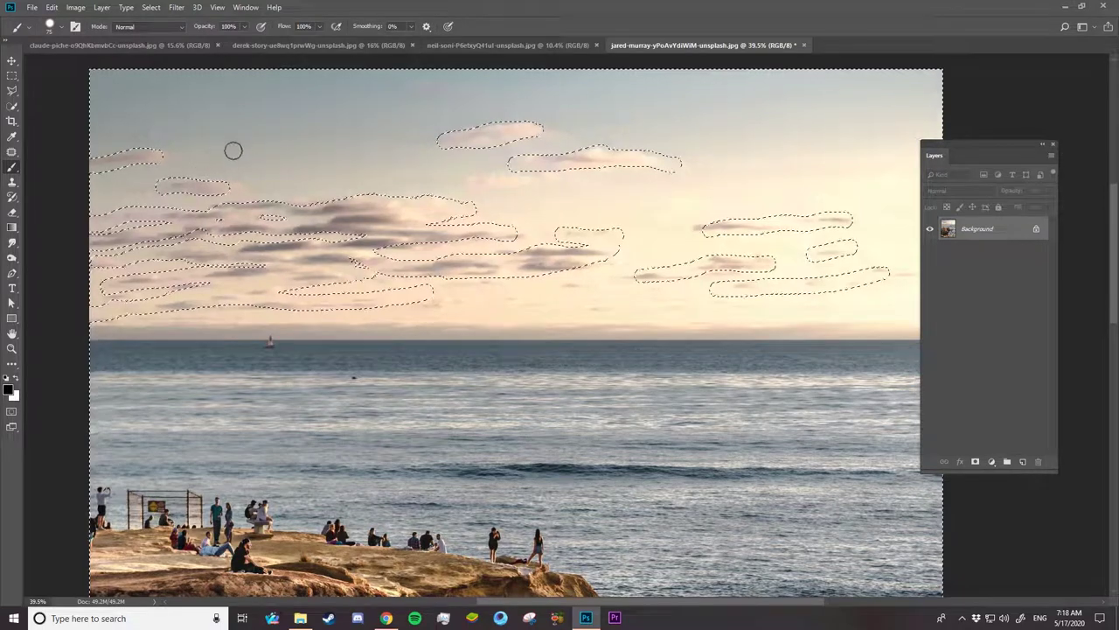
Step: Invert the selection and copy the cloud pixels onto a new Layer 1 with Ctrl+J
{"action": "left_click", "coordinate": [151, 8]}
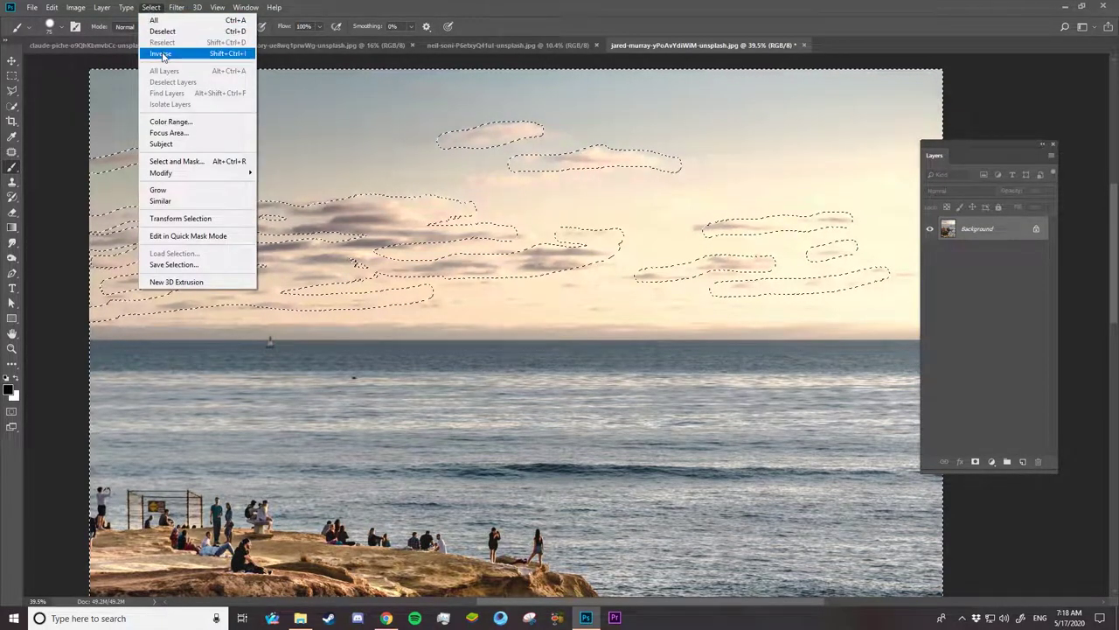
{"action": "left_click", "coordinate": [159, 54]}
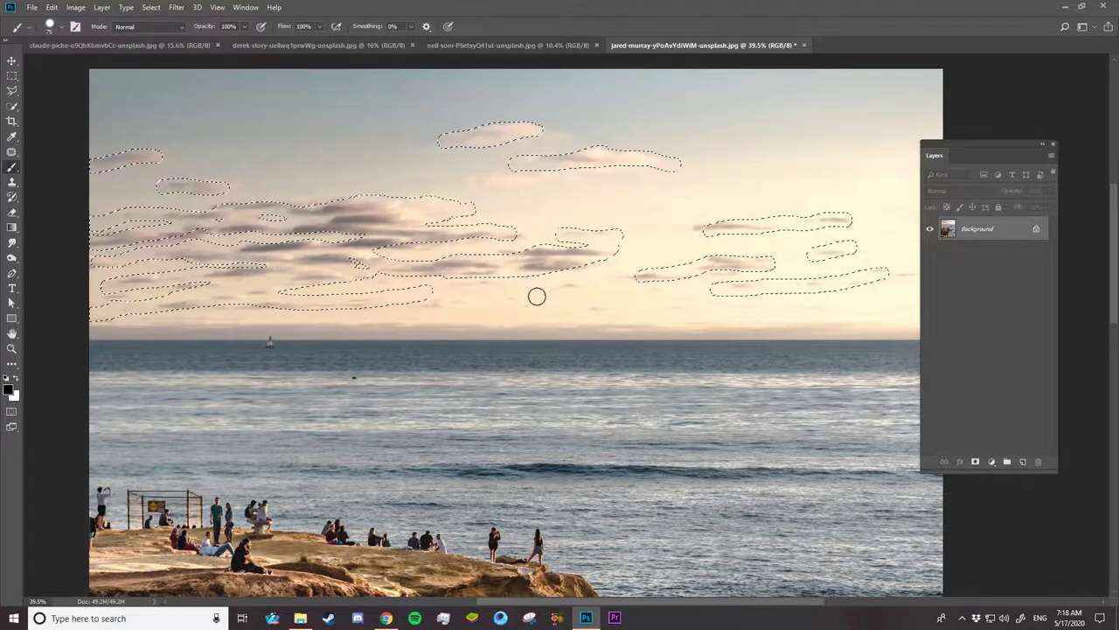
{"action": "key", "text": "ctrl+j"}
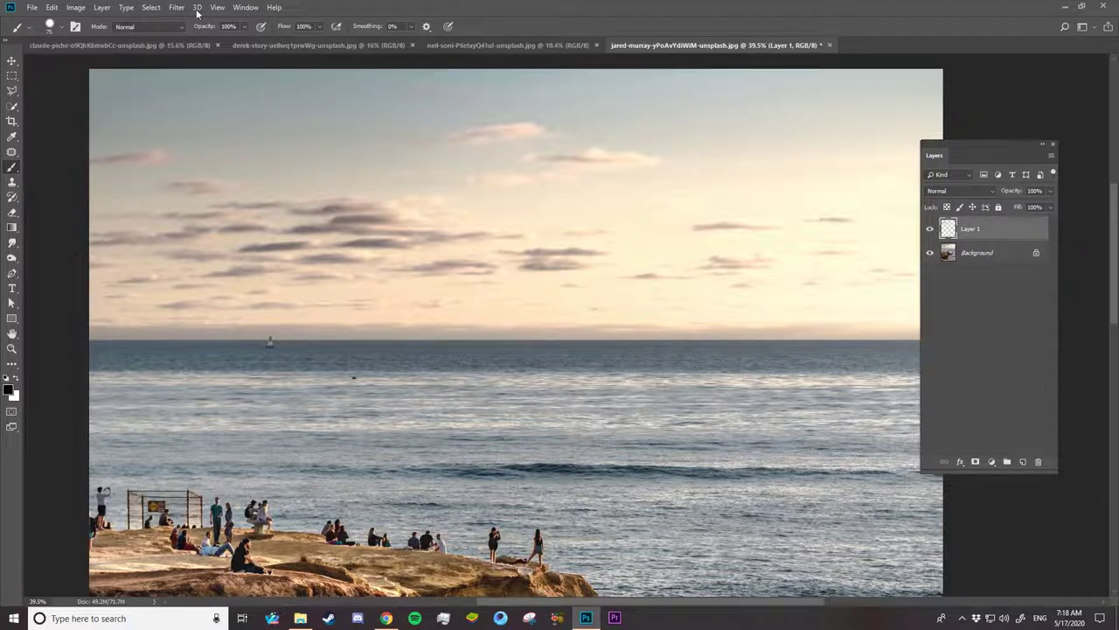
Step: Show the Timeline panel, create a video timeline, and trim the Layer 1 clip to about one second
{"action": "left_click", "coordinate": [245, 7]}
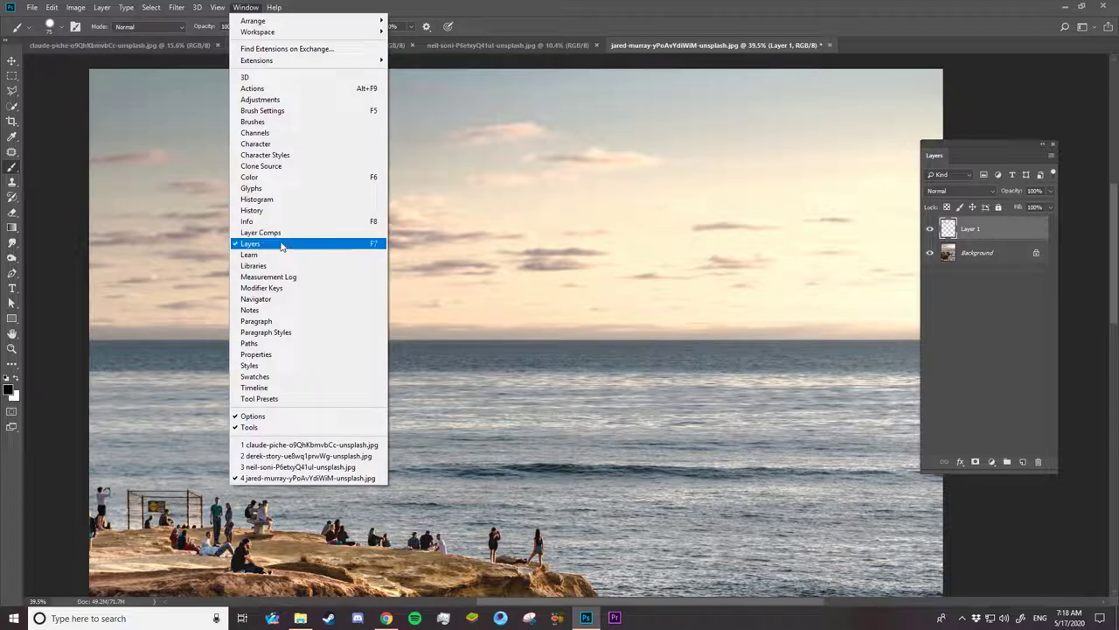
{"action": "left_click", "coordinate": [267, 388]}
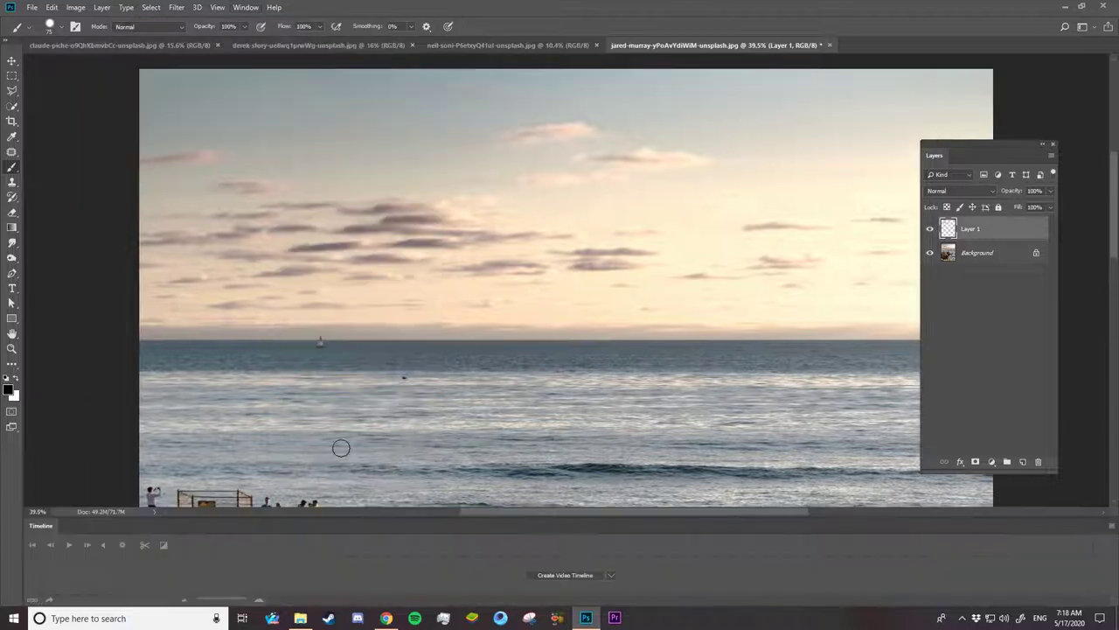
{"action": "left_click", "coordinate": [578, 574]}
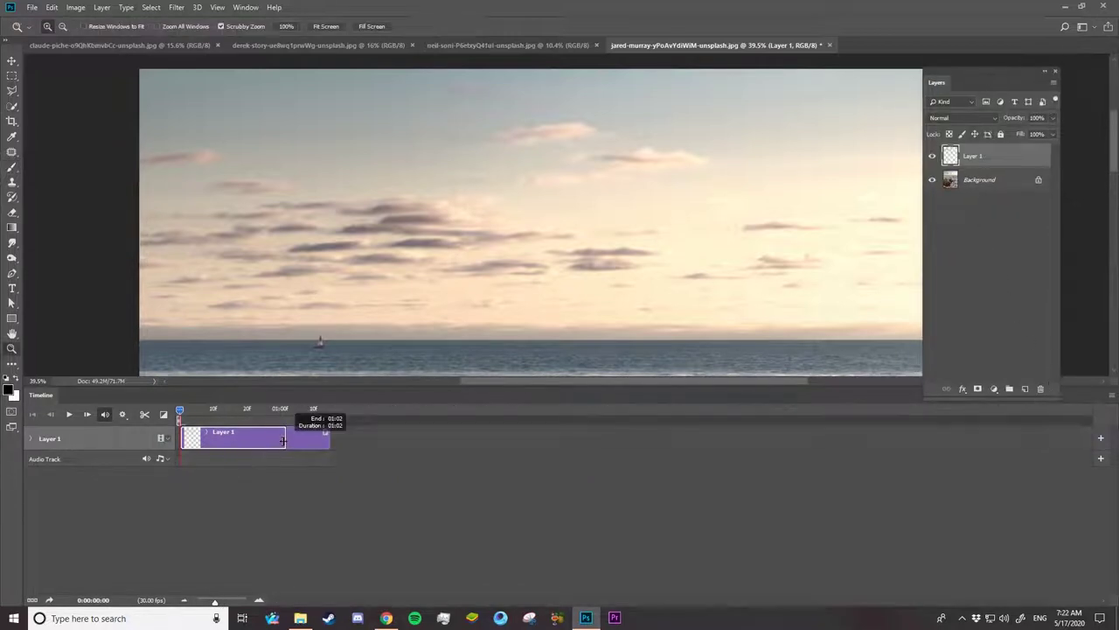
{"action": "left_click_drag", "start_coordinate": [282, 439], "coordinate": [283, 440]}
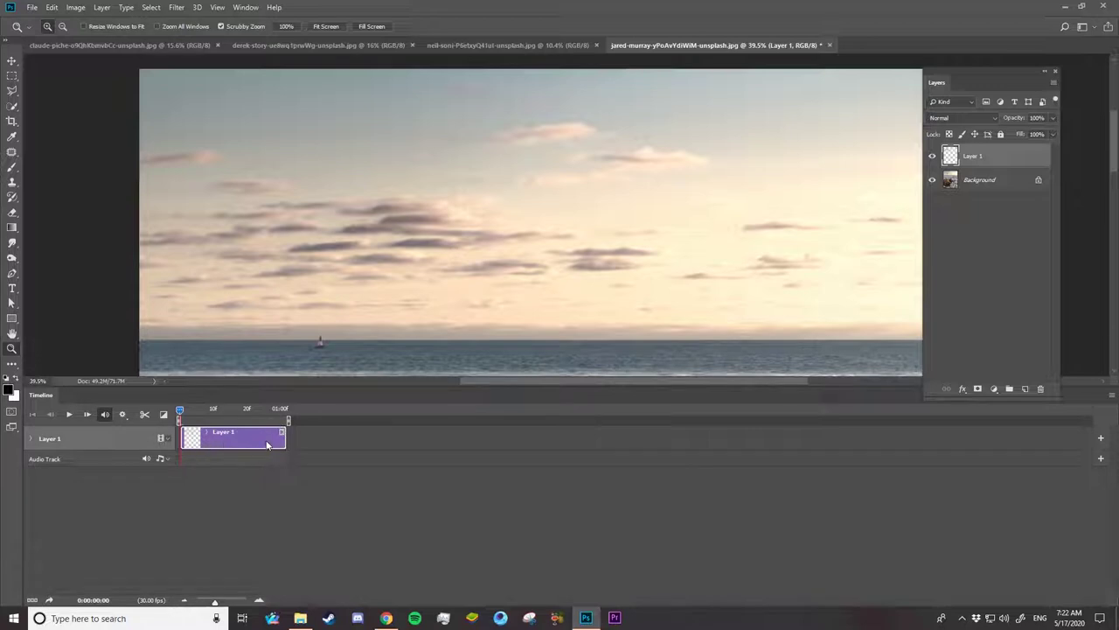
Step: Convert Layer 1 to a Smart Object so its Transform property appears in the timeline
{"action": "left_click", "coordinate": [31, 439]}
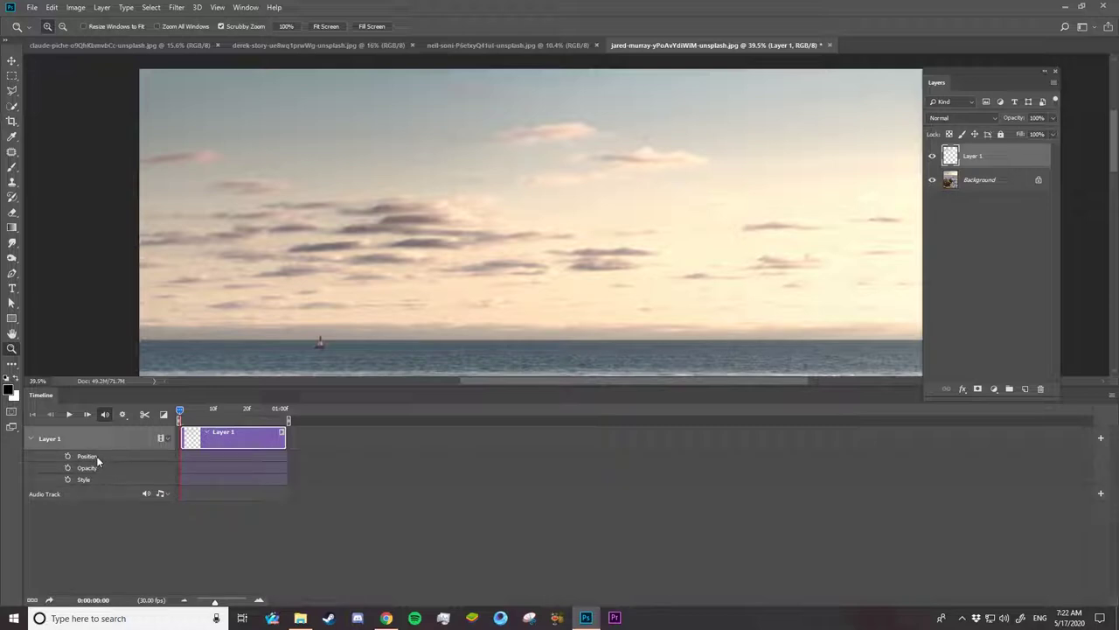
{"action": "key", "text": "v"}
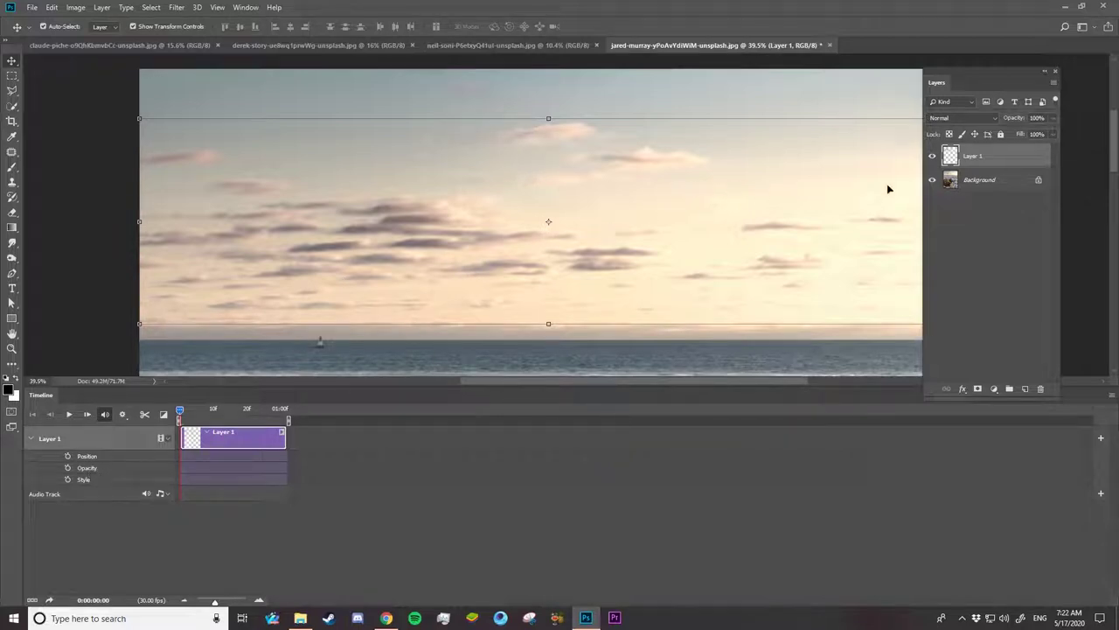
{"action": "right_click", "coordinate": [1001, 160]}
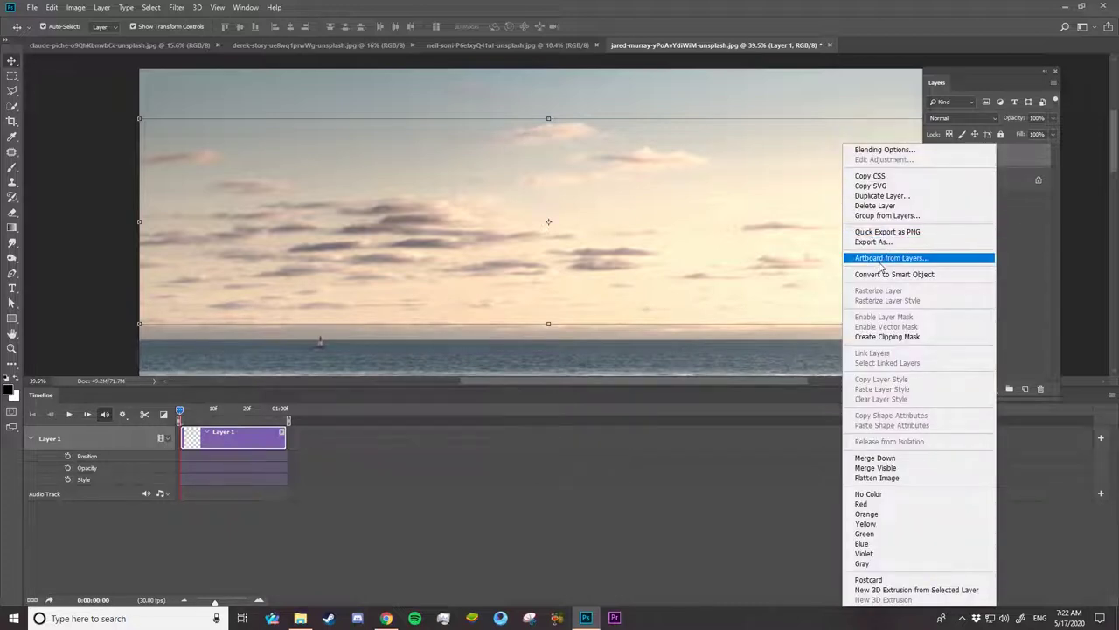
{"action": "left_click", "coordinate": [884, 274]}
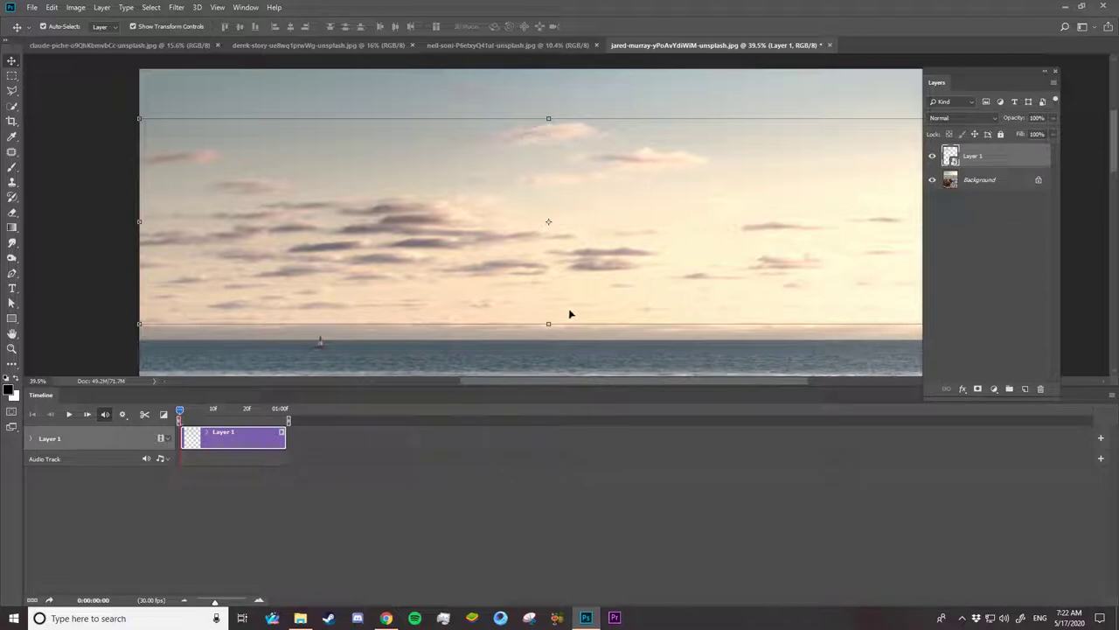
{"action": "left_click", "coordinate": [32, 439]}
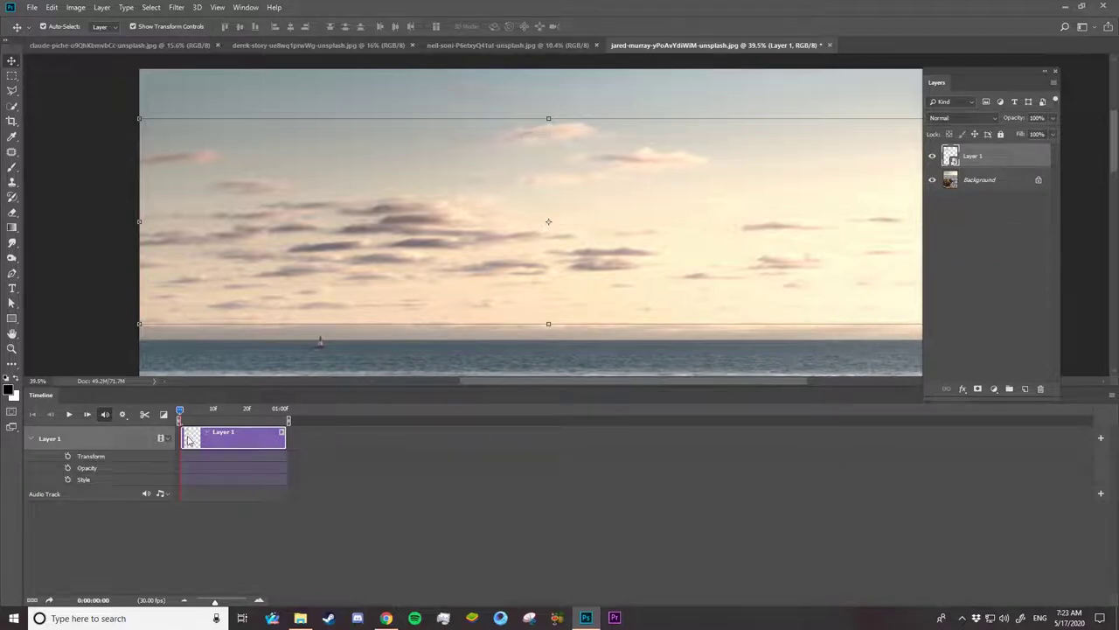
Step: Zoom the timeline in, set a Transform keyframe at frame 0, and move the playhead to 01:01
{"action": "left_click", "coordinate": [259, 601]}
{"action": "left_click", "coordinate": [259, 600]}
{"action": "left_click", "coordinate": [259, 601]}
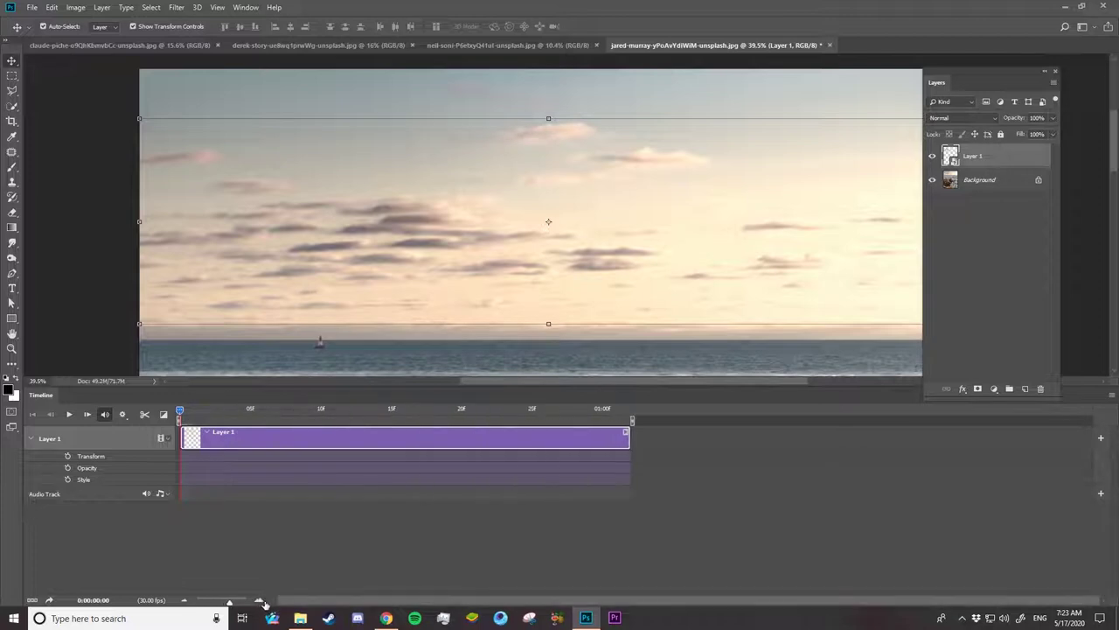
{"action": "left_click", "coordinate": [68, 456]}
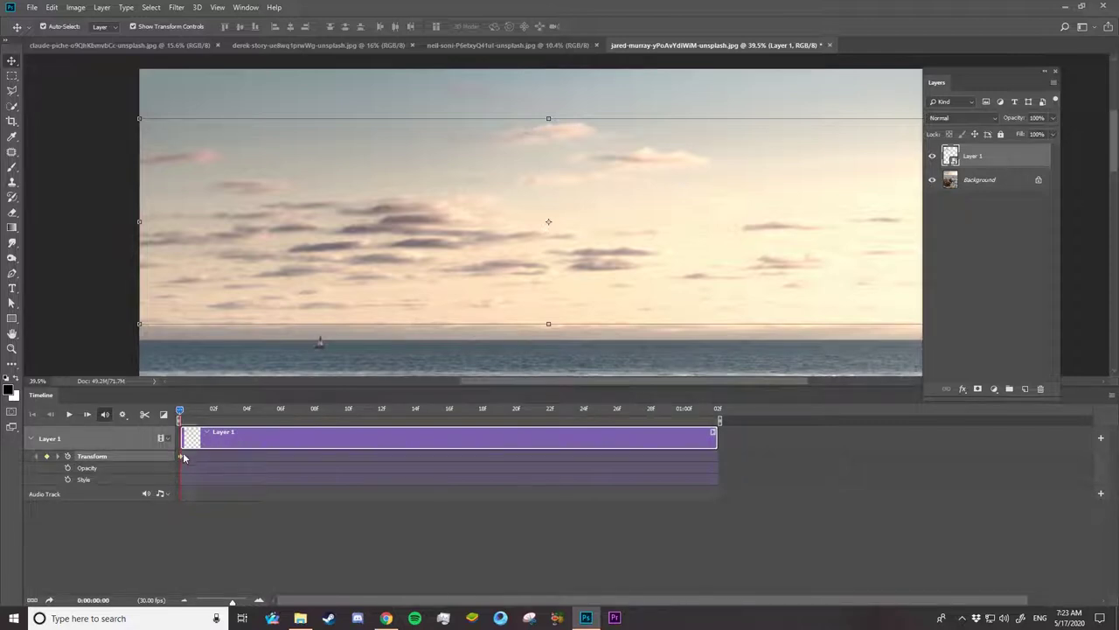
{"action": "left_click", "coordinate": [706, 408]}
Step: At 01:01, add a Transform keyframe stretching the sky layer leftward to about 104% width
{"action": "left_click", "coordinate": [48, 456]}
{"action": "left_click", "coordinate": [548, 117]}
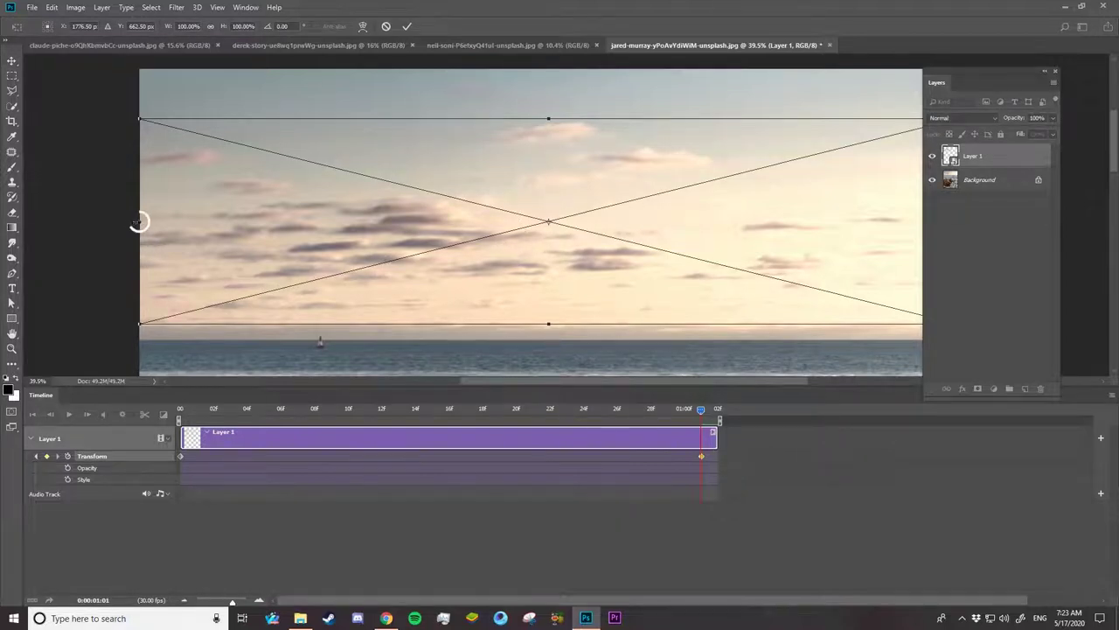
{"action": "left_click_drag", "start_coordinate": [139, 222], "coordinate": [119, 222]}
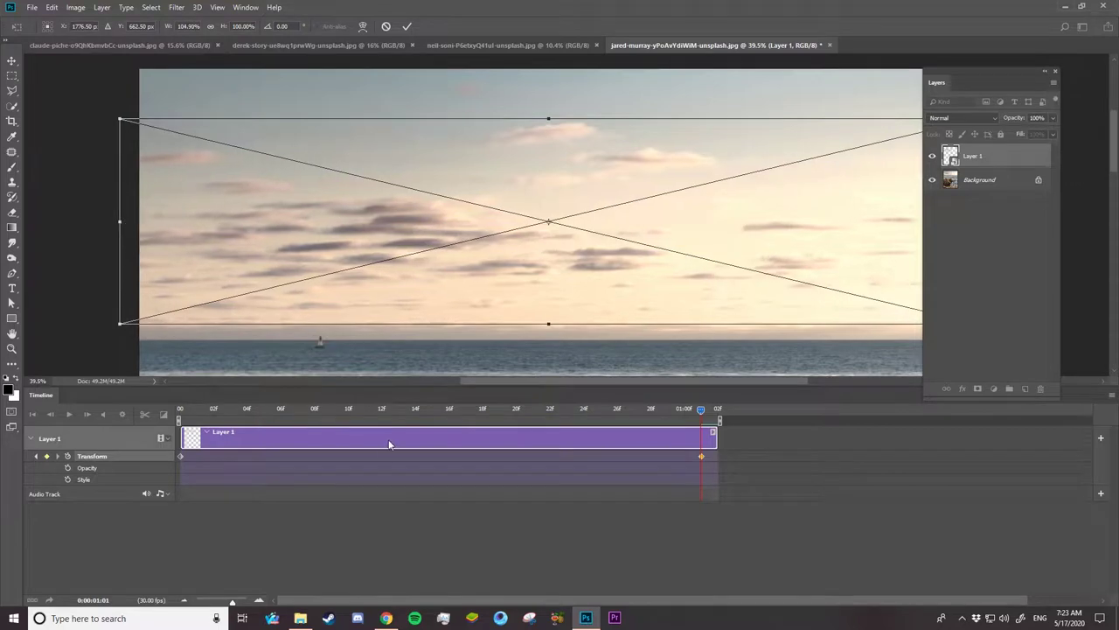
{"action": "key", "text": "Return"}
{"action": "key", "text": "z"}
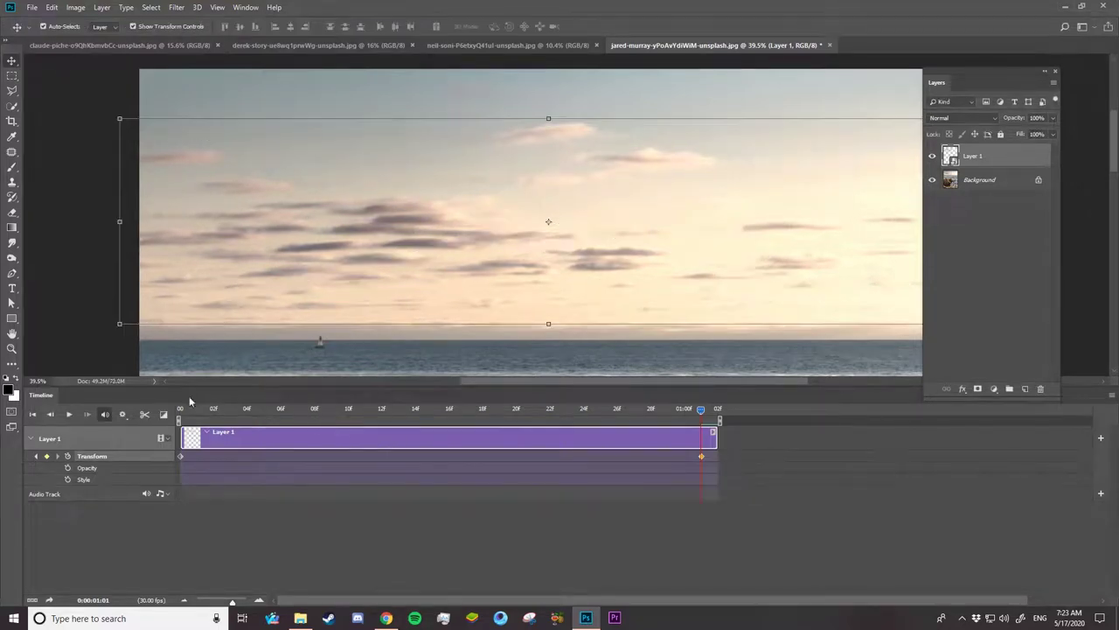
{"action": "left_click_drag", "start_coordinate": [189, 390], "coordinate": [189, 498]}
{"action": "left_click_drag", "start_coordinate": [354, 446], "coordinate": [330, 452]}
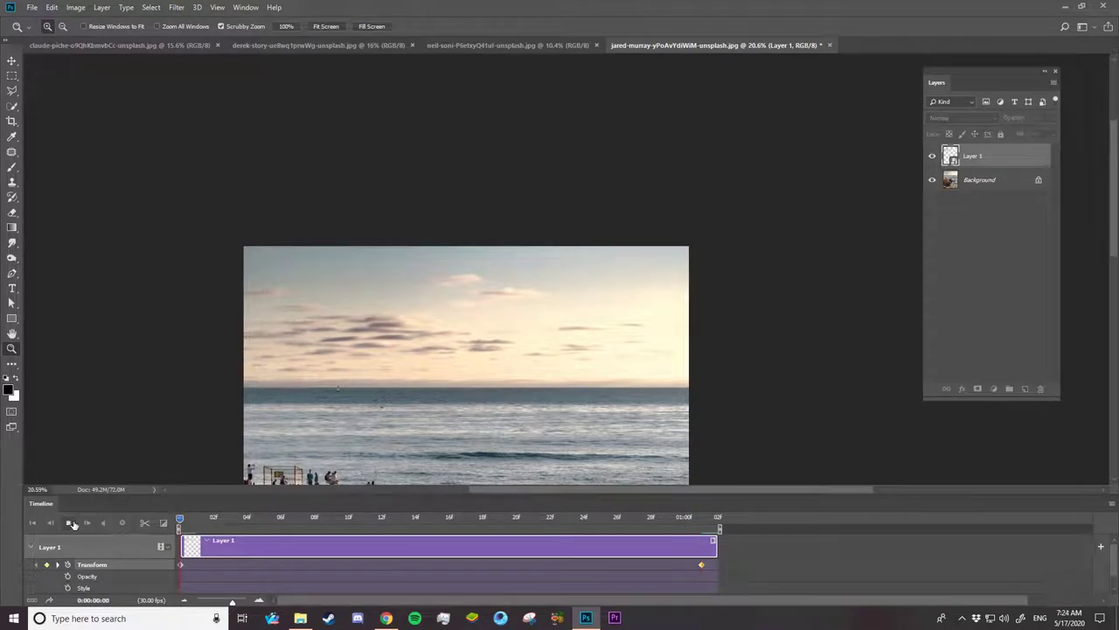
{"action": "left_click", "coordinate": [72, 523]}
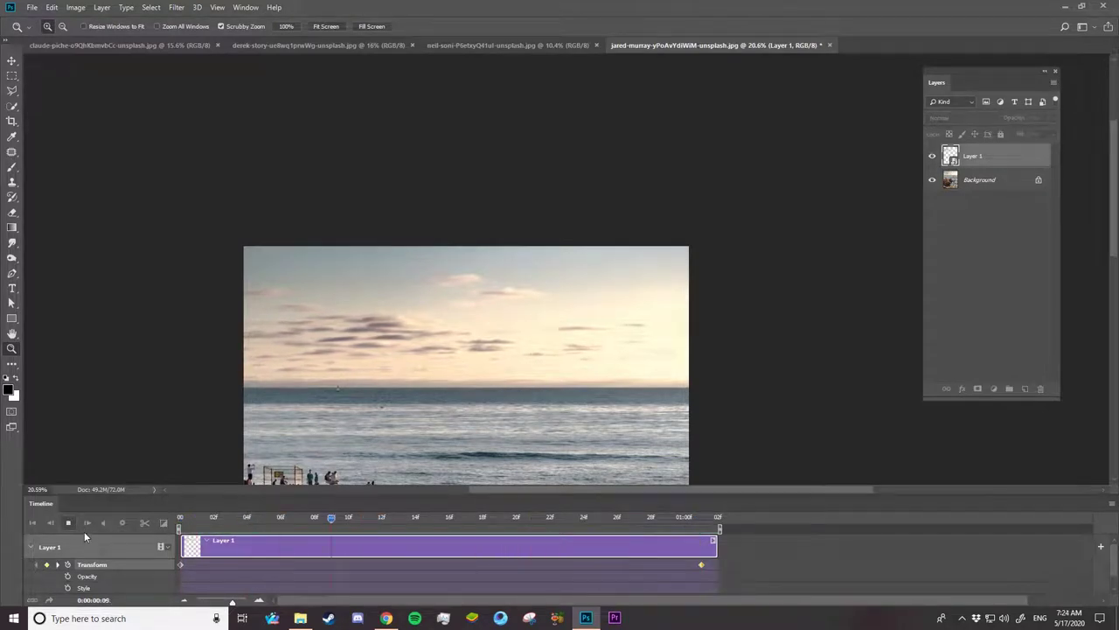
{"action": "key", "text": "space"}
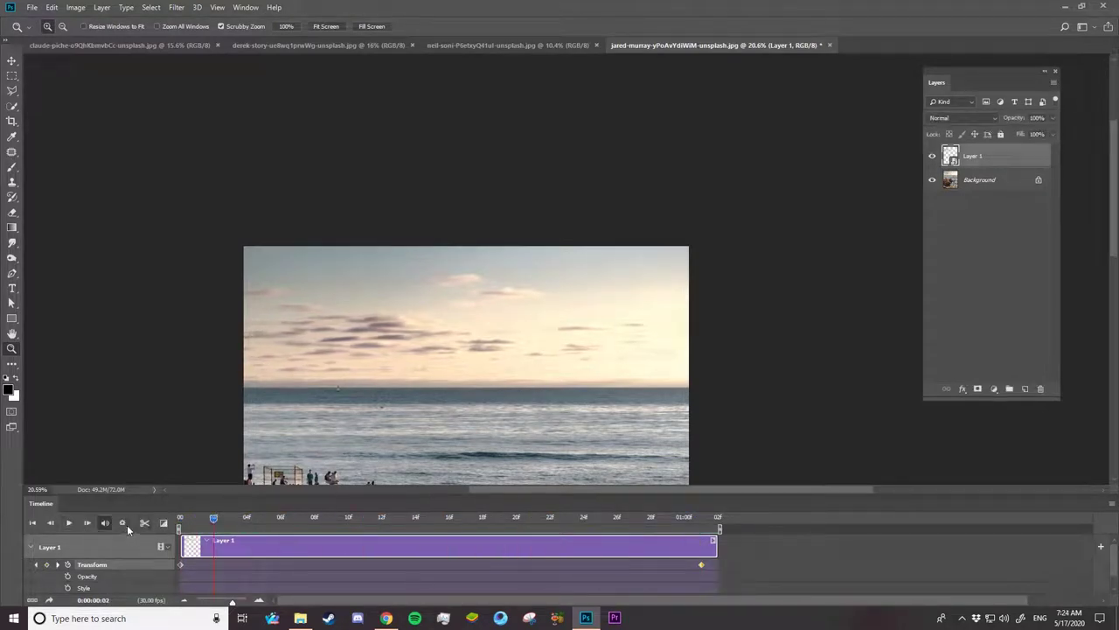
{"action": "left_click", "coordinate": [123, 523]}
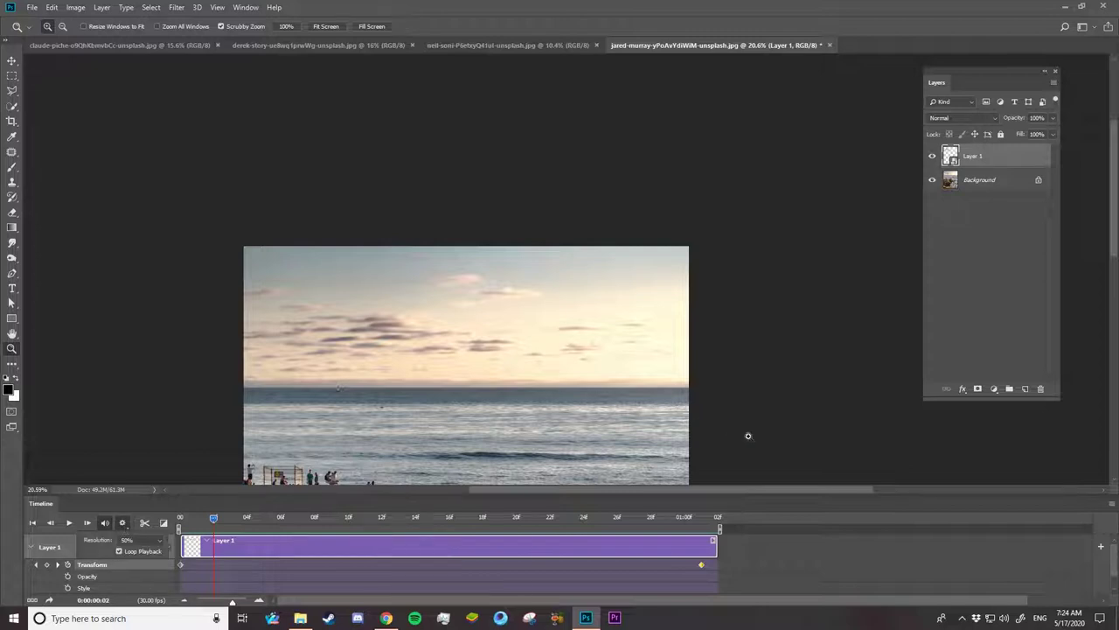
{"action": "key", "text": "Escape"}
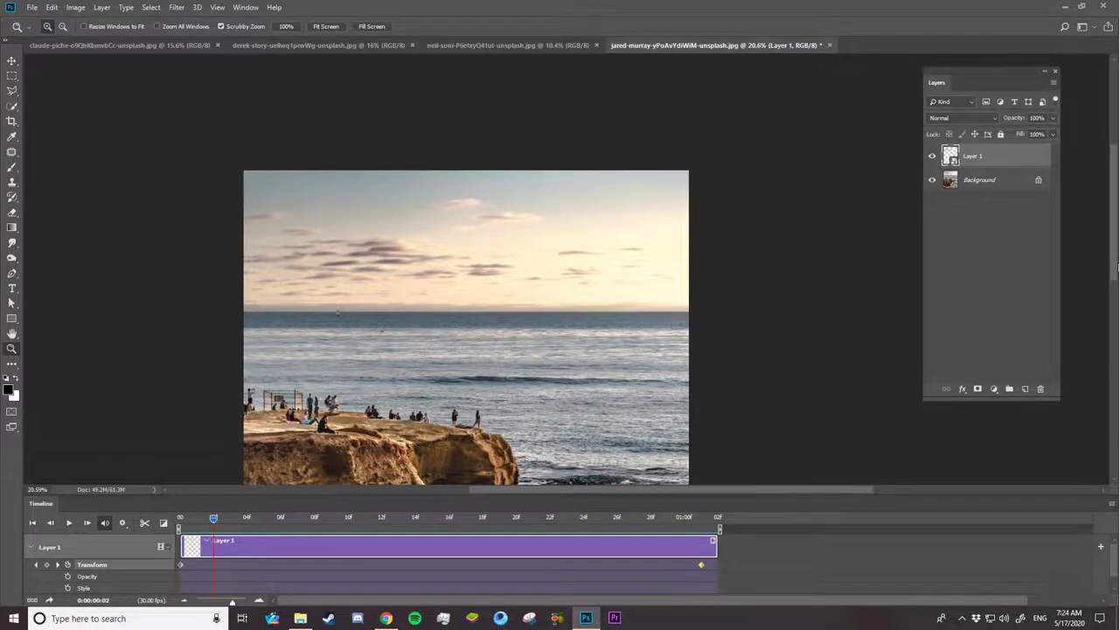
{"action": "left_click_drag", "start_coordinate": [1115, 266], "coordinate": [1114, 284]}
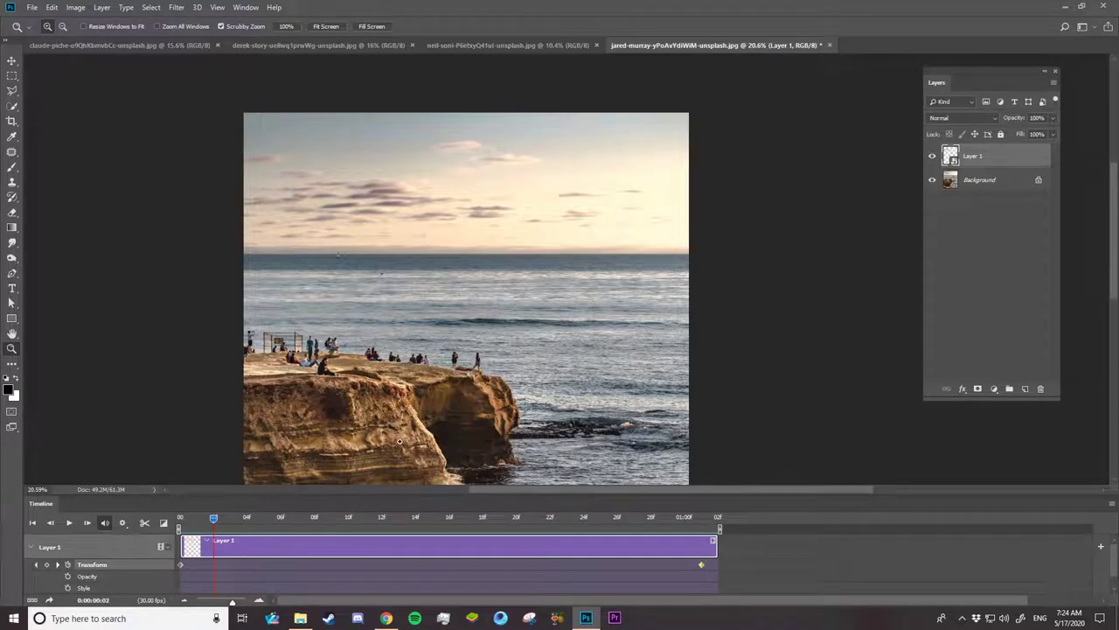
{"action": "key", "text": "space"}
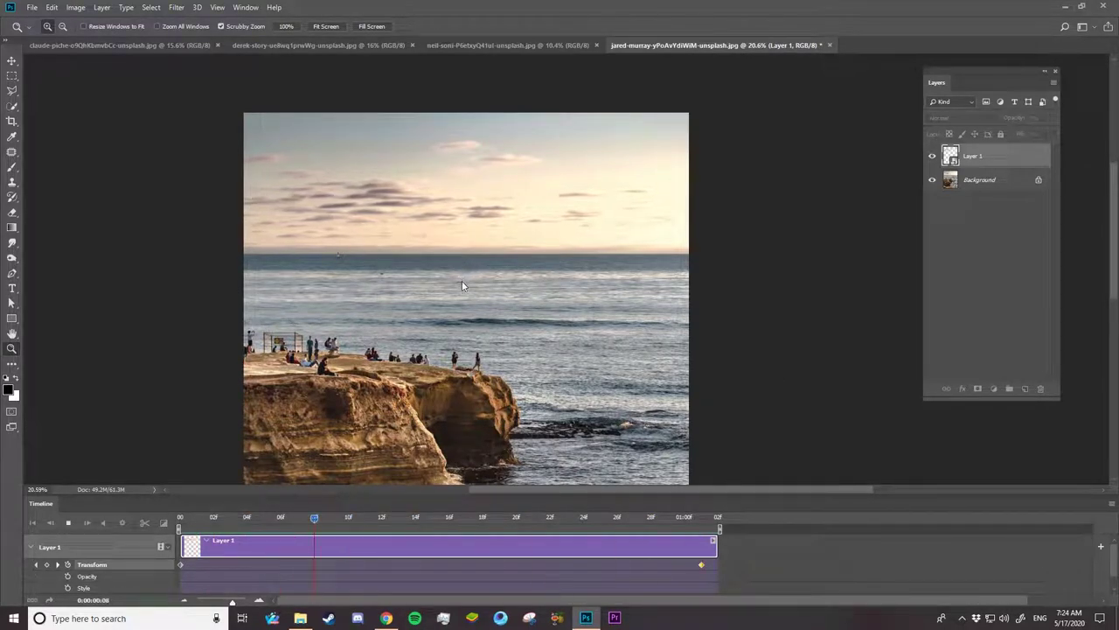
{"action": "key", "text": "space"}
{"action": "left_click_drag", "start_coordinate": [1117, 272], "coordinate": [1117, 308]}
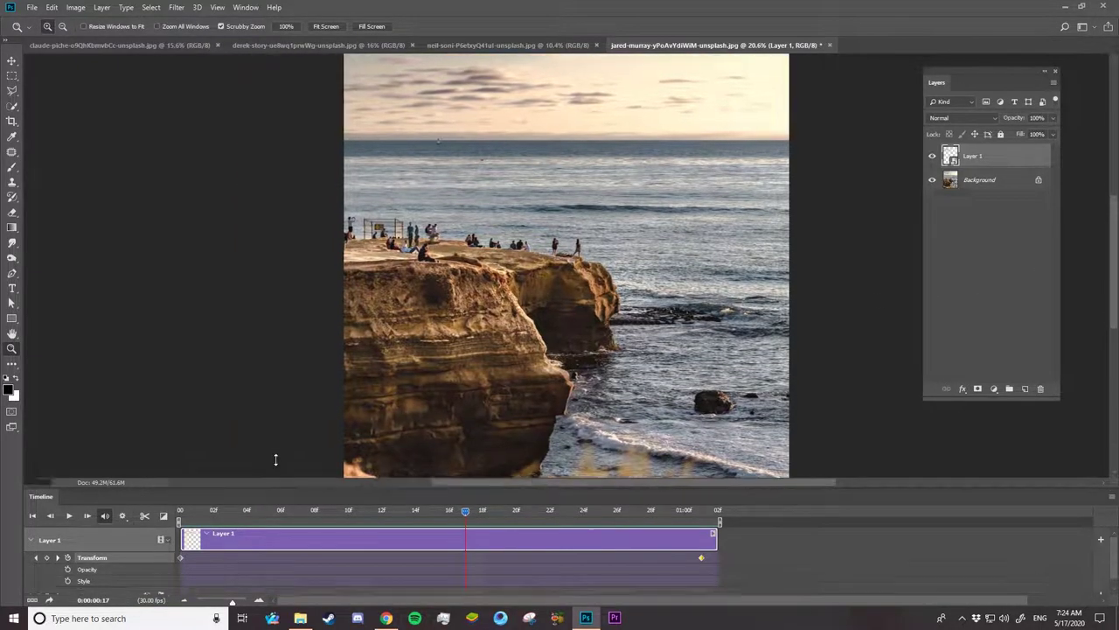
{"action": "left_click_drag", "start_coordinate": [264, 495], "coordinate": [263, 377]}
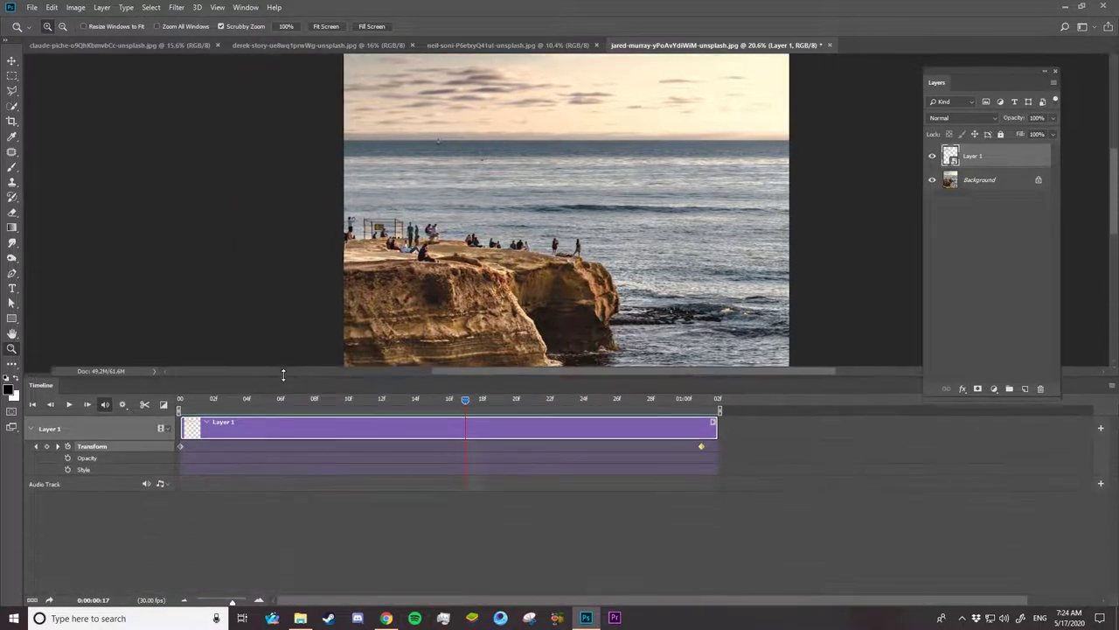
Step: Apply Fade transitions to both the start and the end of the Layer 1 clip
{"action": "left_click", "coordinate": [164, 404]}
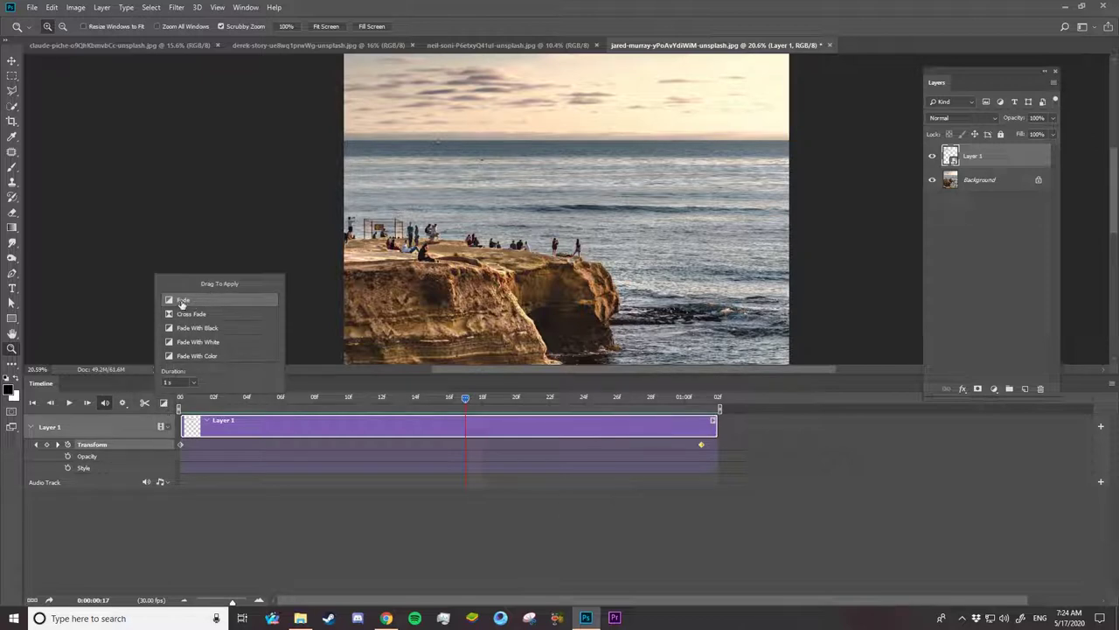
{"action": "left_click_drag", "start_coordinate": [201, 315], "coordinate": [241, 430]}
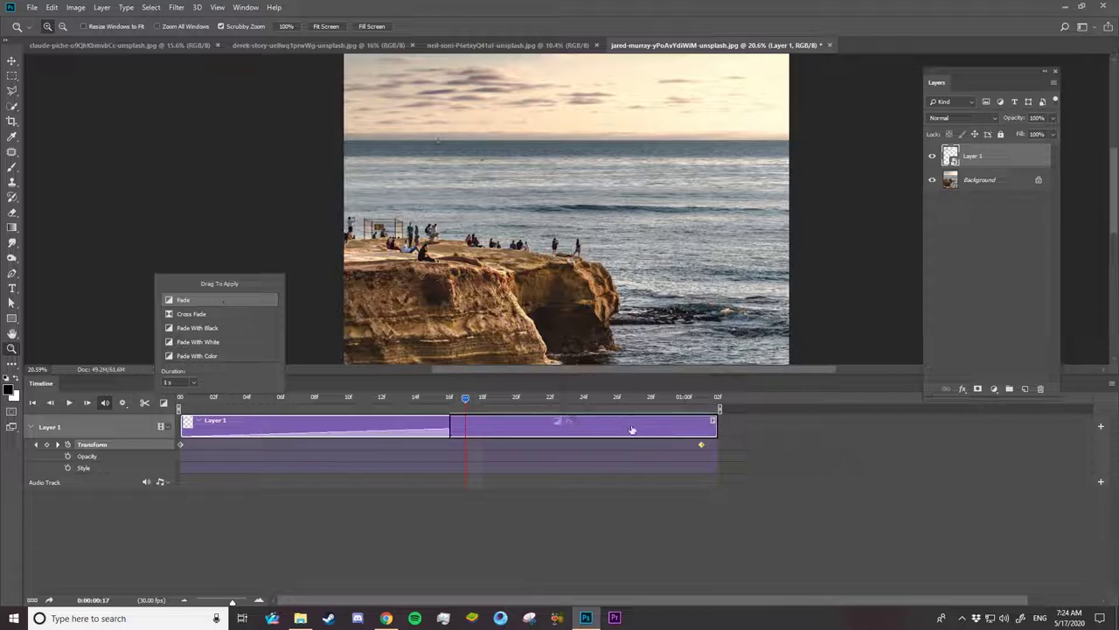
{"action": "left_click_drag", "start_coordinate": [223, 300], "coordinate": [649, 427]}
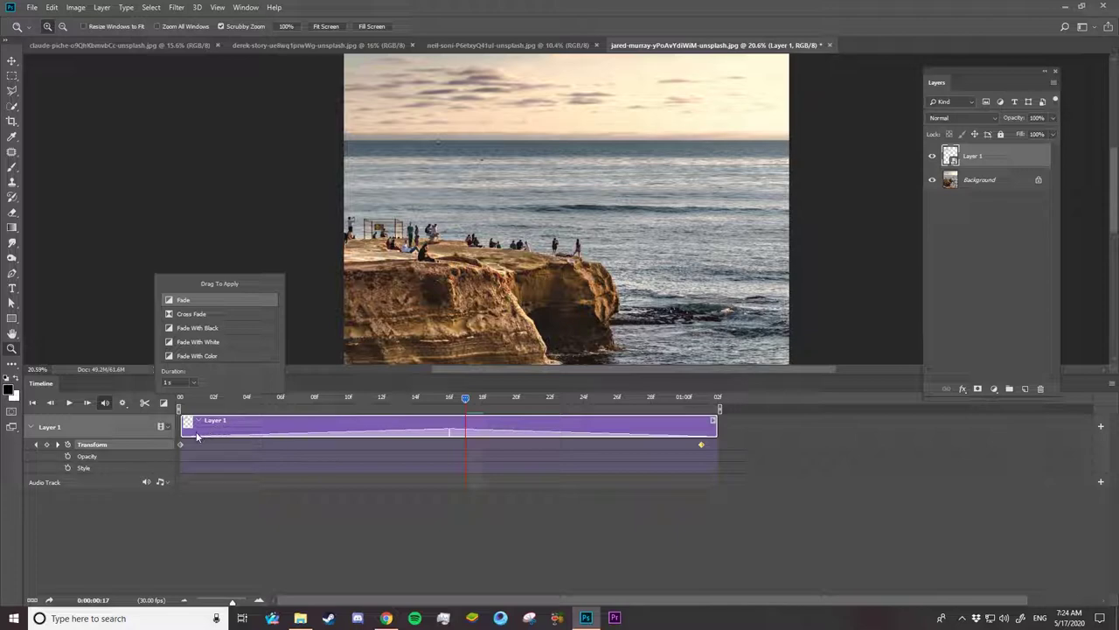
{"action": "left_click", "coordinate": [310, 312]}
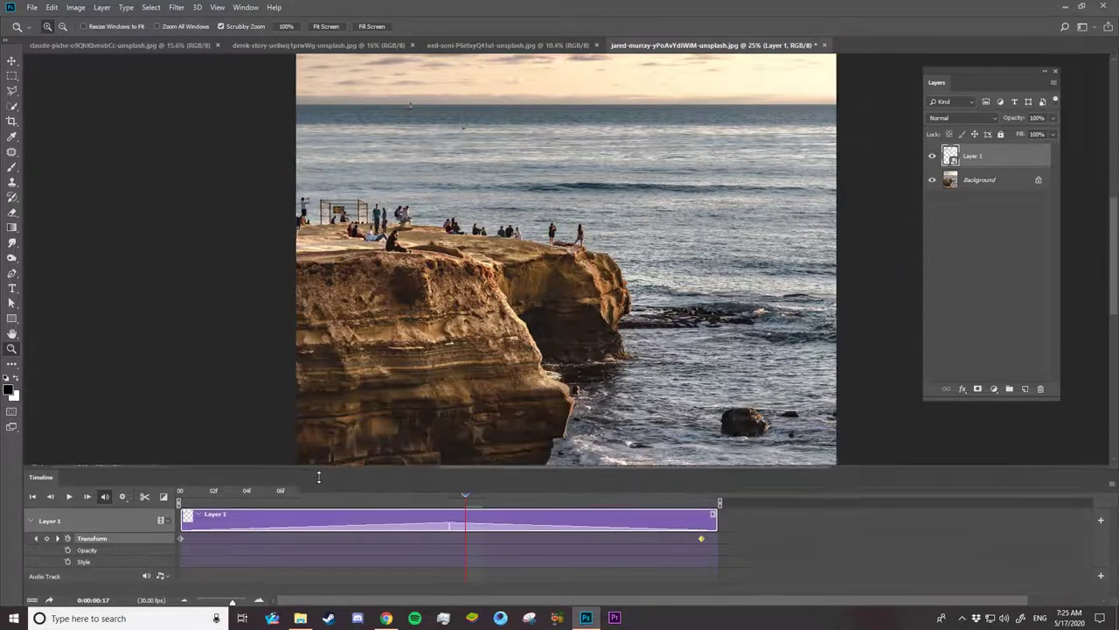
Step: Preview the fading sky clip, then zoom the timeline out to show the whole clip
{"action": "left_click_drag", "start_coordinate": [341, 374], "coordinate": [341, 486]}
{"action": "key", "text": "space"}
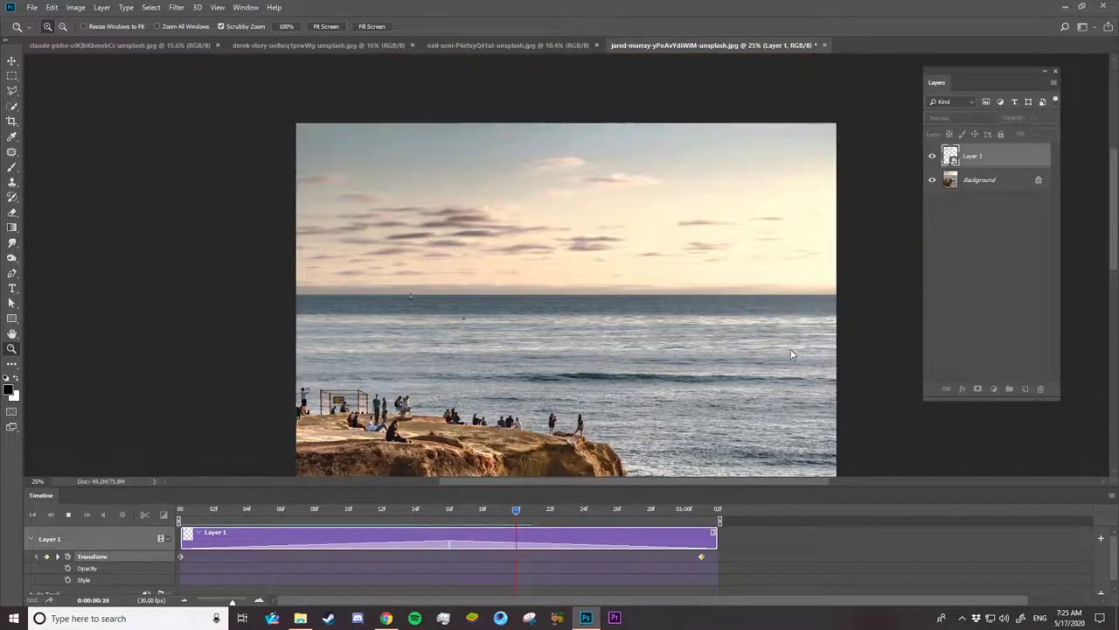
{"action": "key", "text": "space"}
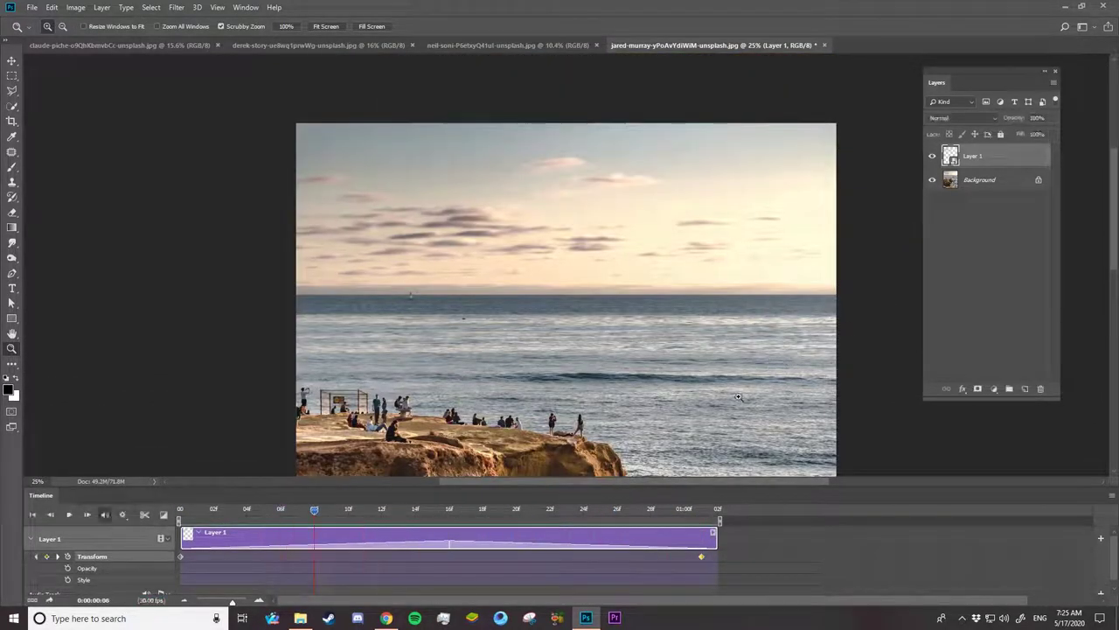
{"action": "scroll", "coordinate": [738, 397], "scroll_direction": "down", "scroll_amount": 1}
{"action": "scroll", "coordinate": [738, 397], "scroll_direction": "down", "scroll_amount": 3}
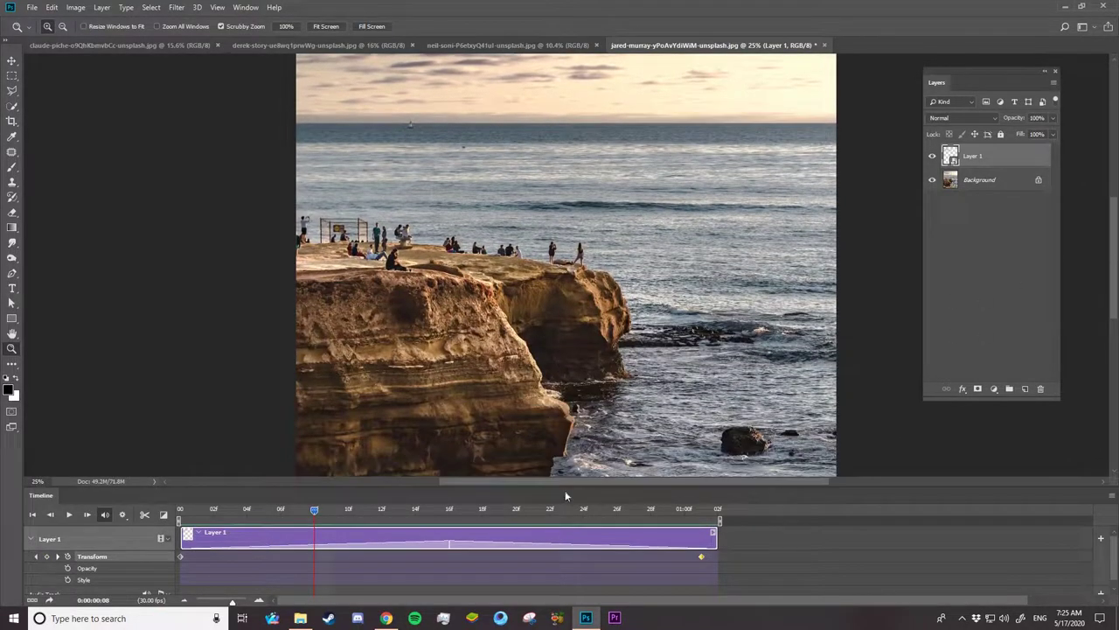
{"action": "left_click_drag", "start_coordinate": [338, 486], "coordinate": [339, 399]}
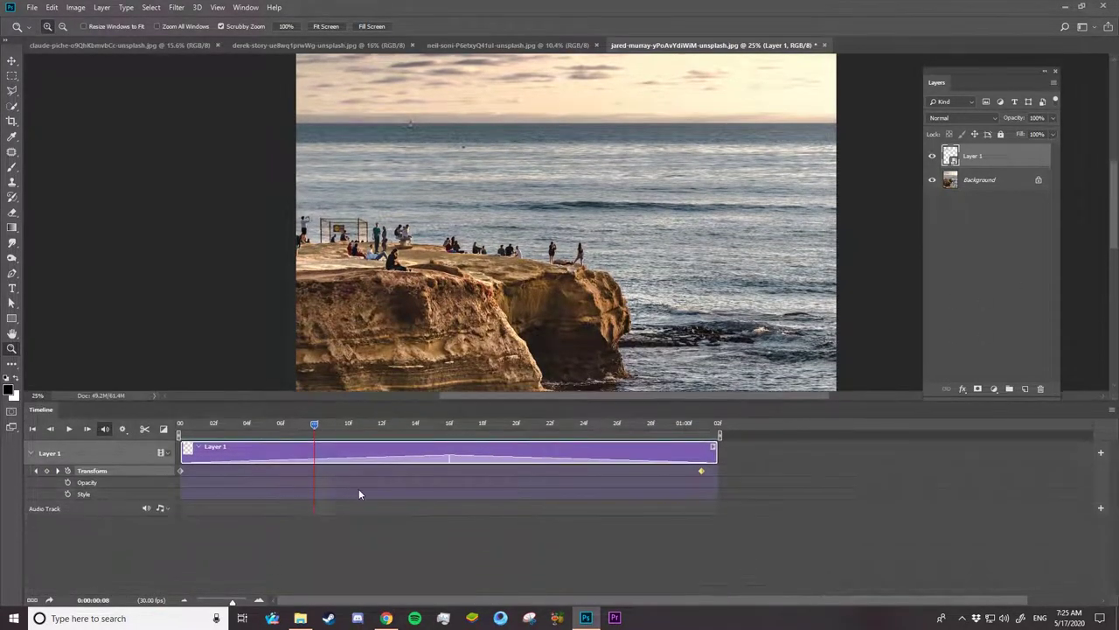
{"action": "left_click", "coordinate": [221, 603]}
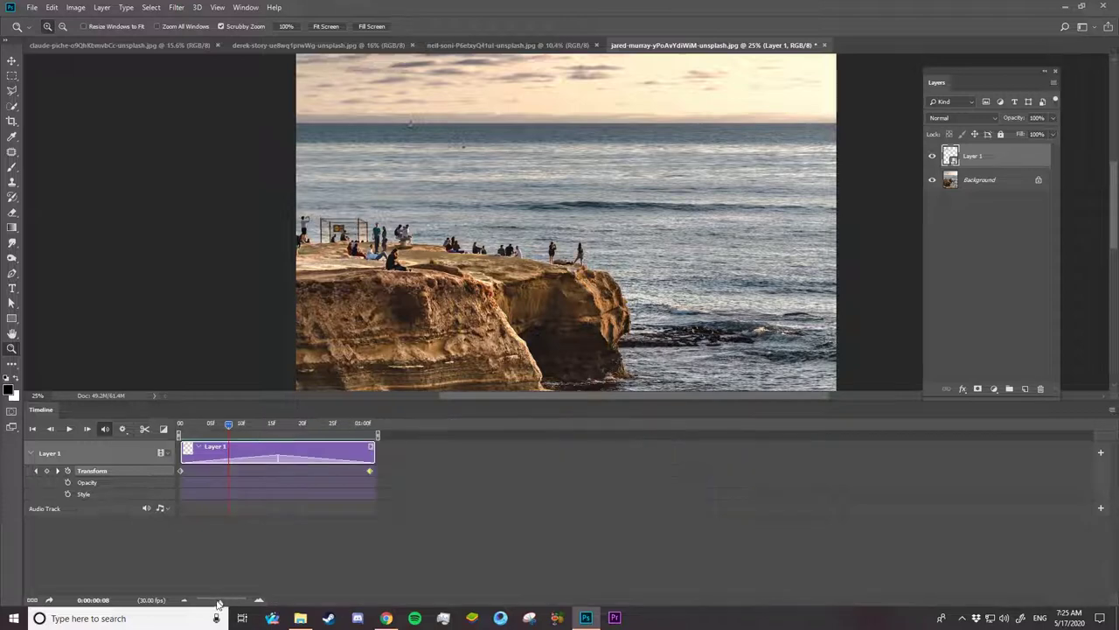
Step: Group Layer 1 into Group 1 and make three copies of the group
{"action": "double_click", "coordinate": [1001, 160]}
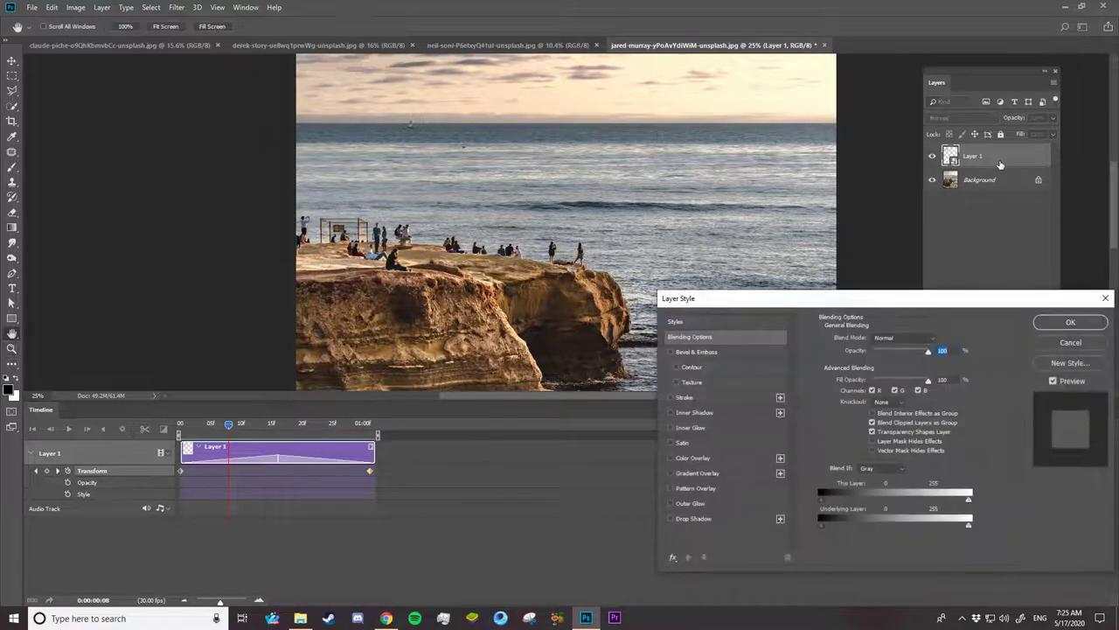
{"action": "left_click", "coordinate": [1061, 341]}
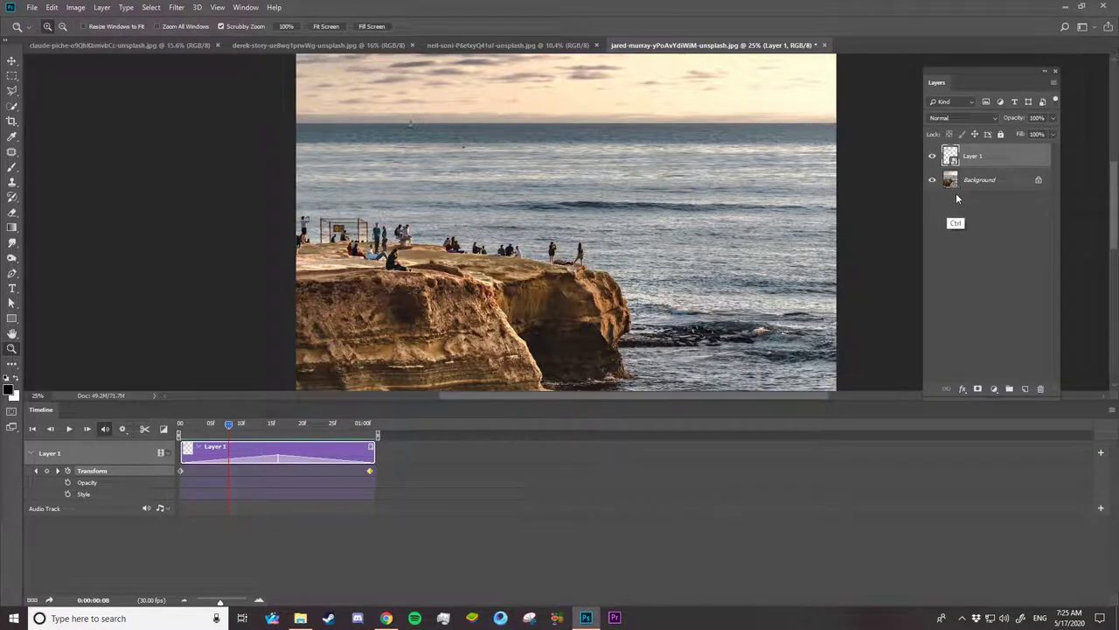
{"action": "key", "text": "ctrl+g"}
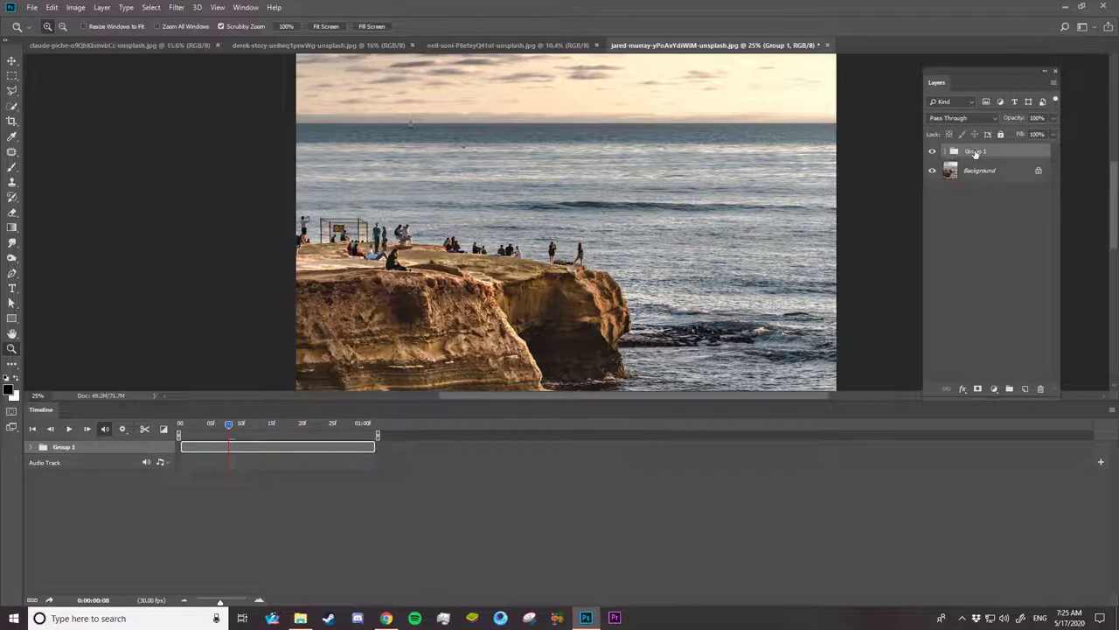
{"action": "left_click_drag", "start_coordinate": [1023, 156], "coordinate": [1025, 388]}
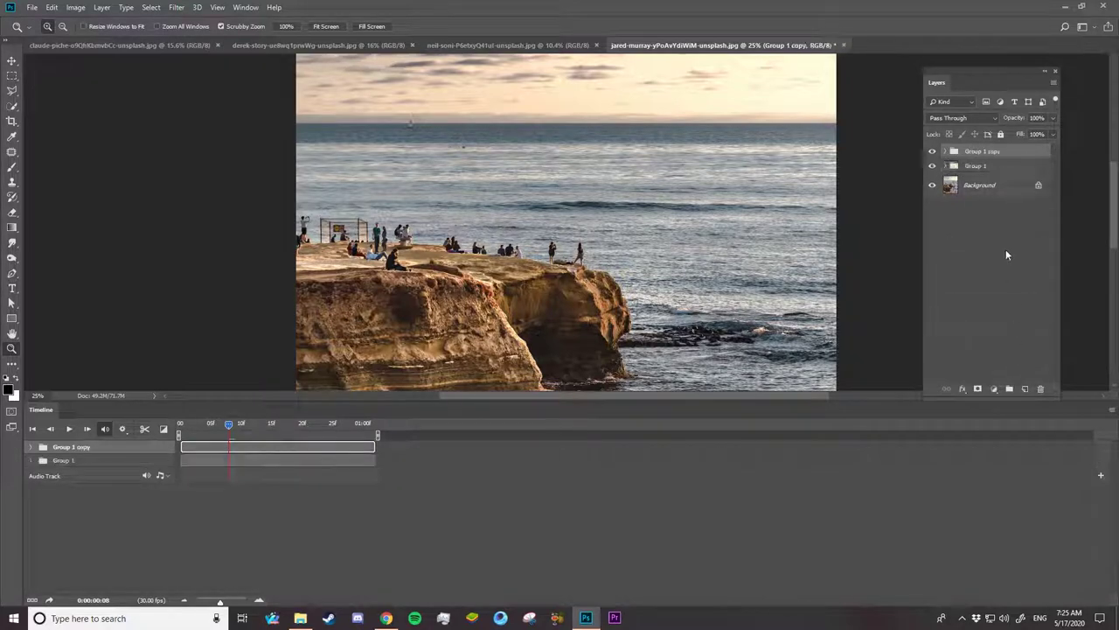
{"action": "key", "text": "ctrl+j"}
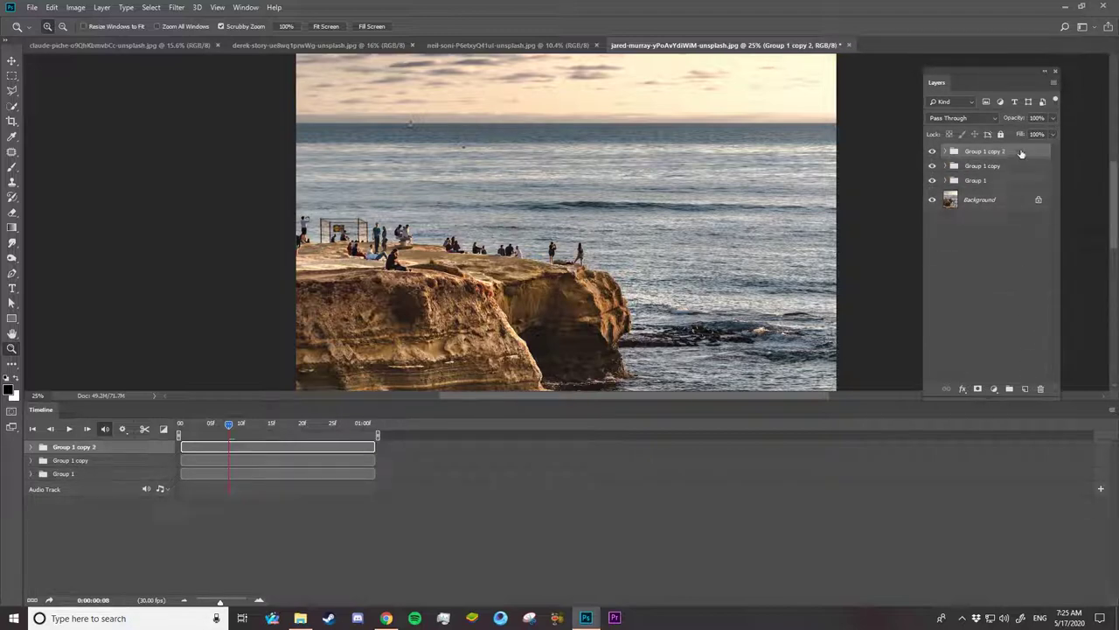
{"action": "left_click_drag", "start_coordinate": [1022, 154], "coordinate": [1025, 388]}
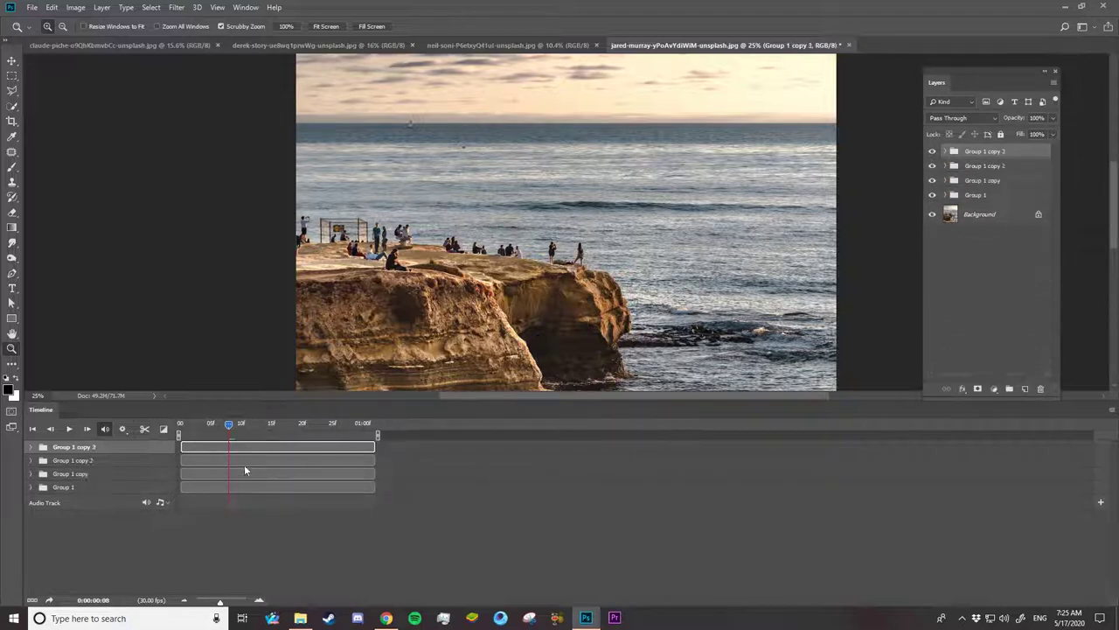
Step: Stagger the Group 1 copy 2, Group 1 copy and Group 1 clips so each starts later
{"action": "left_click_drag", "start_coordinate": [323, 464], "coordinate": [470, 464]}
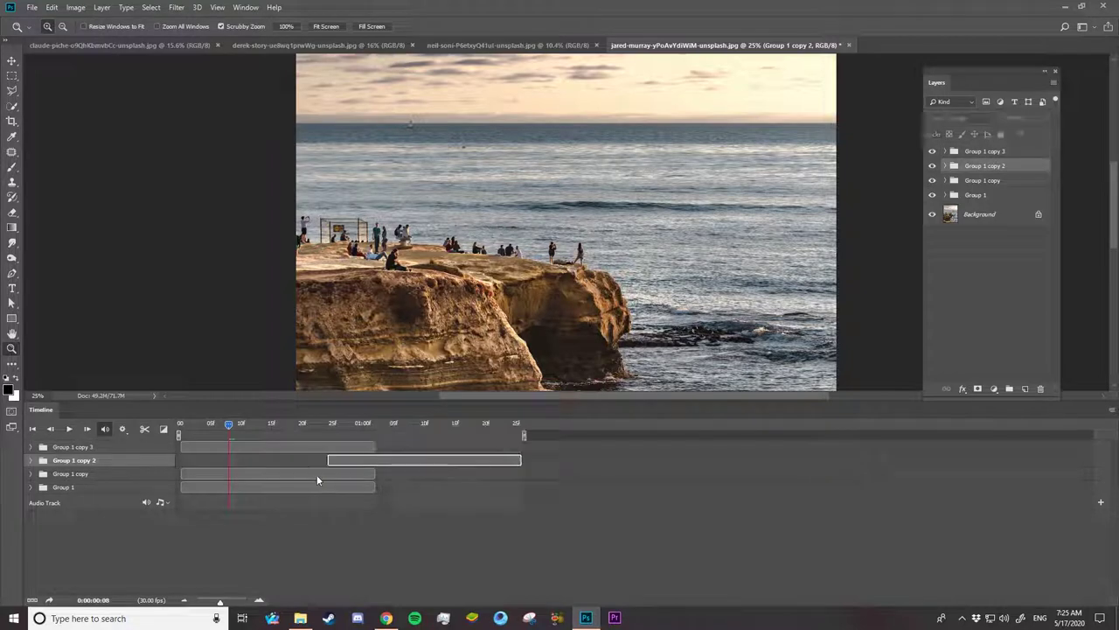
{"action": "left_click", "coordinate": [306, 474]}
{"action": "left_click_drag", "start_coordinate": [329, 477], "coordinate": [582, 478]}
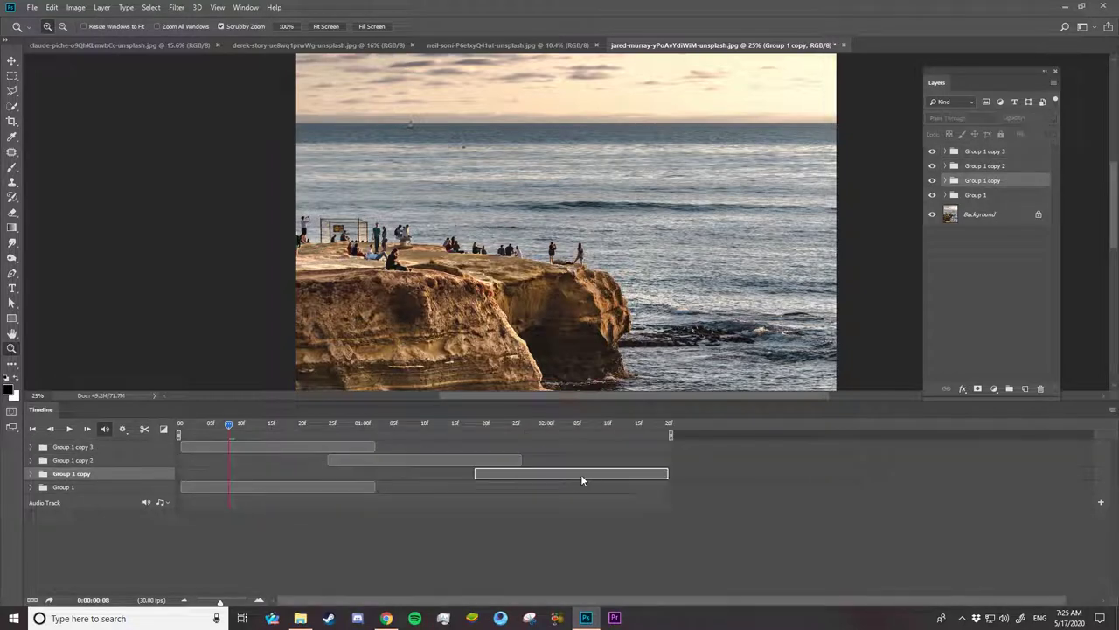
{"action": "left_click_drag", "start_coordinate": [315, 488], "coordinate": [780, 486]}
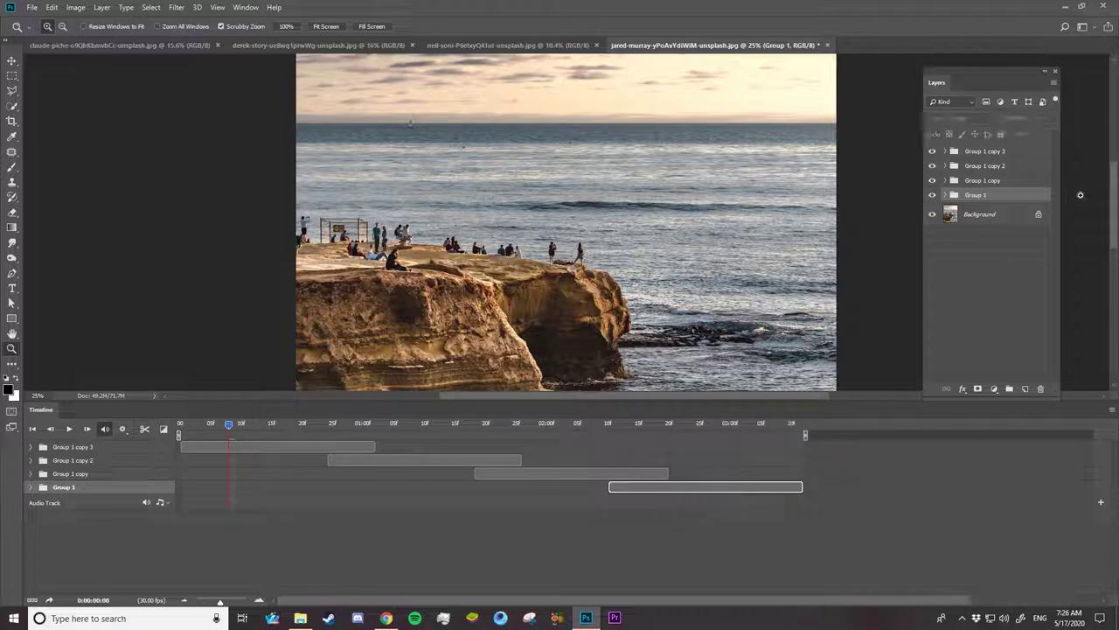
{"action": "key", "text": "space"}
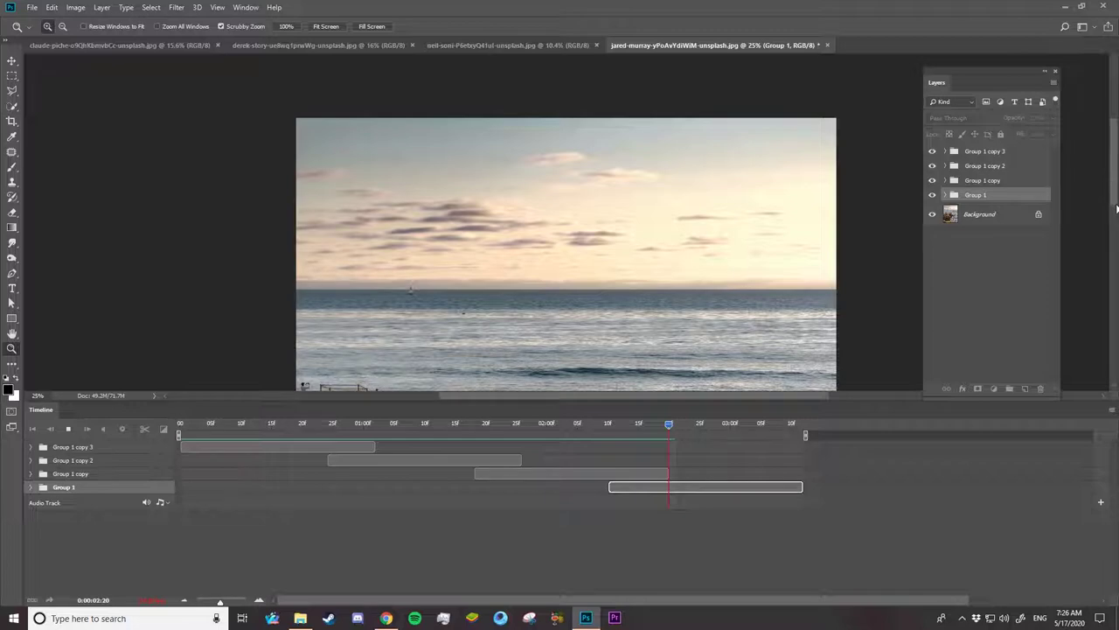
{"action": "key", "text": "space"}
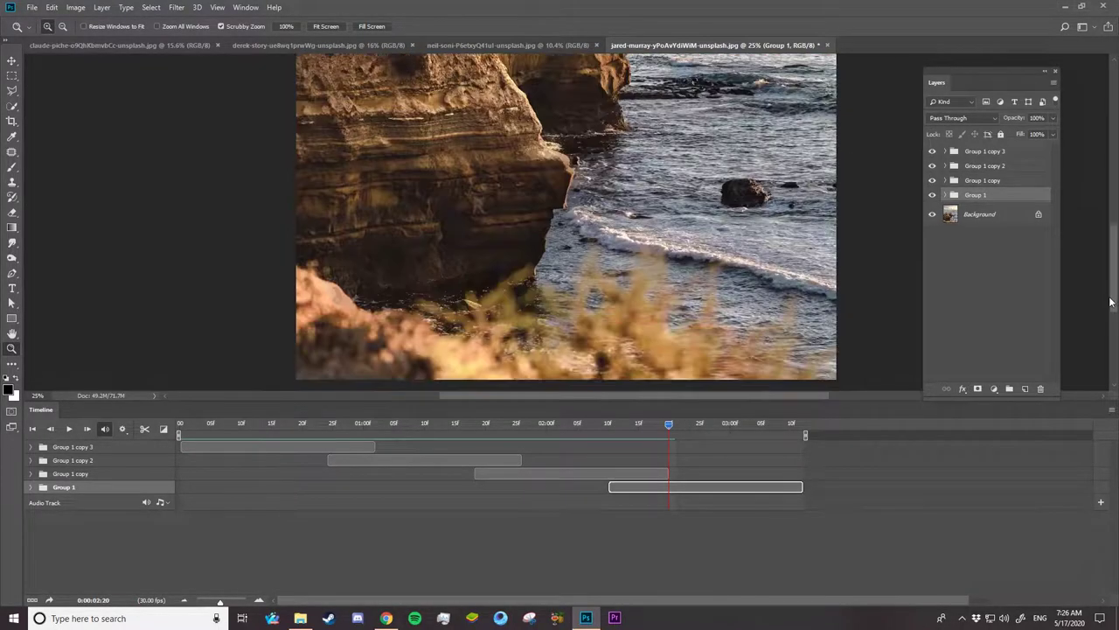
{"action": "left_click", "coordinate": [980, 216]}
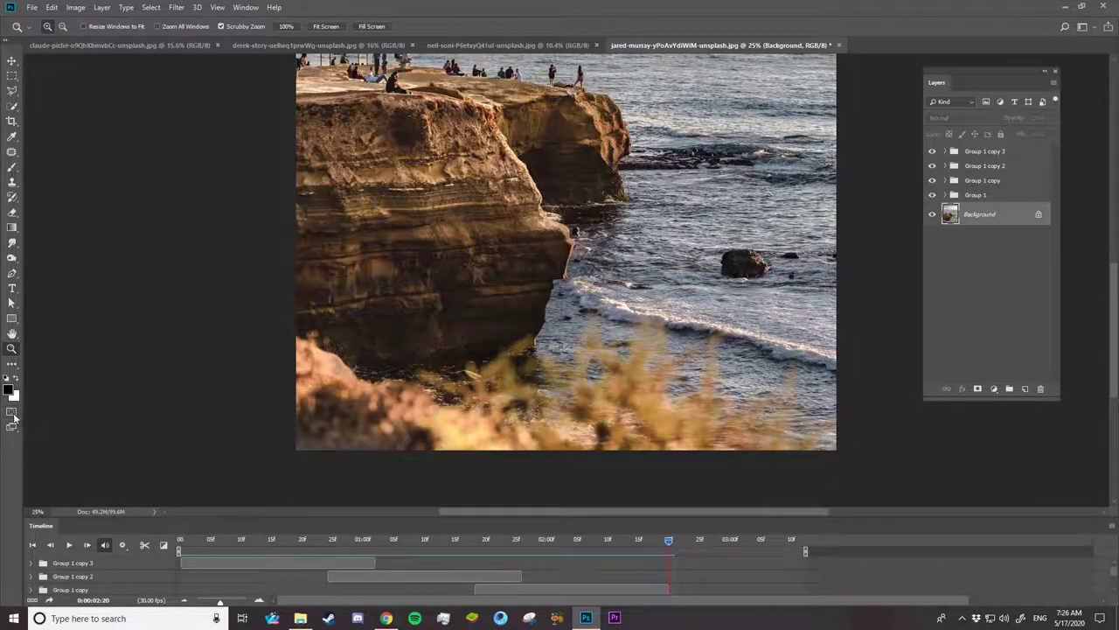
Step: Enter Quick Mask with the Brush tool and paint mask over the water right of the cliff
{"action": "left_click", "coordinate": [15, 411]}
{"action": "left_click", "coordinate": [11, 166]}
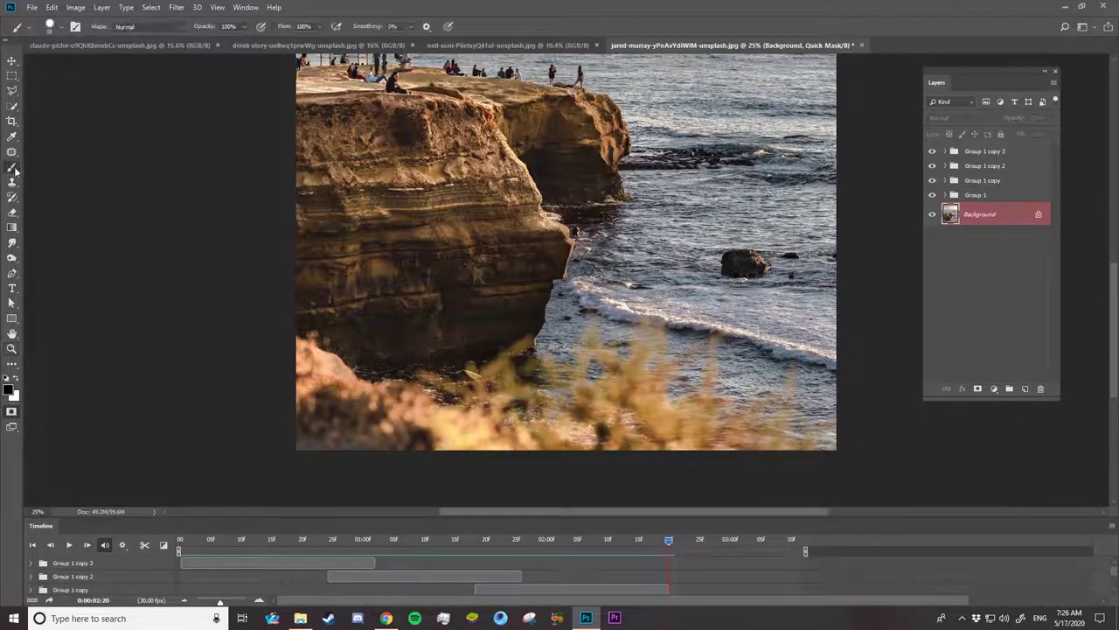
{"action": "right_click", "coordinate": [728, 216]}
{"action": "key", "text": "Escape"}
{"action": "mouse_move", "coordinate": [678, 222]}
{"action": "left_mouse_down"}
{"action": "mouse_move", "coordinate": [760, 185]}
{"action": "mouse_move", "coordinate": [823, 197]}
{"action": "mouse_move", "coordinate": [774, 297]}
{"action": "mouse_move", "coordinate": [776, 277]}
{"action": "mouse_move", "coordinate": [677, 318]}
{"action": "mouse_move", "coordinate": [652, 188]}
{"action": "mouse_move", "coordinate": [816, 380]}
{"action": "mouse_move", "coordinate": [670, 318]}
{"action": "mouse_move", "coordinate": [651, 214]}
{"action": "left_mouse_up"}
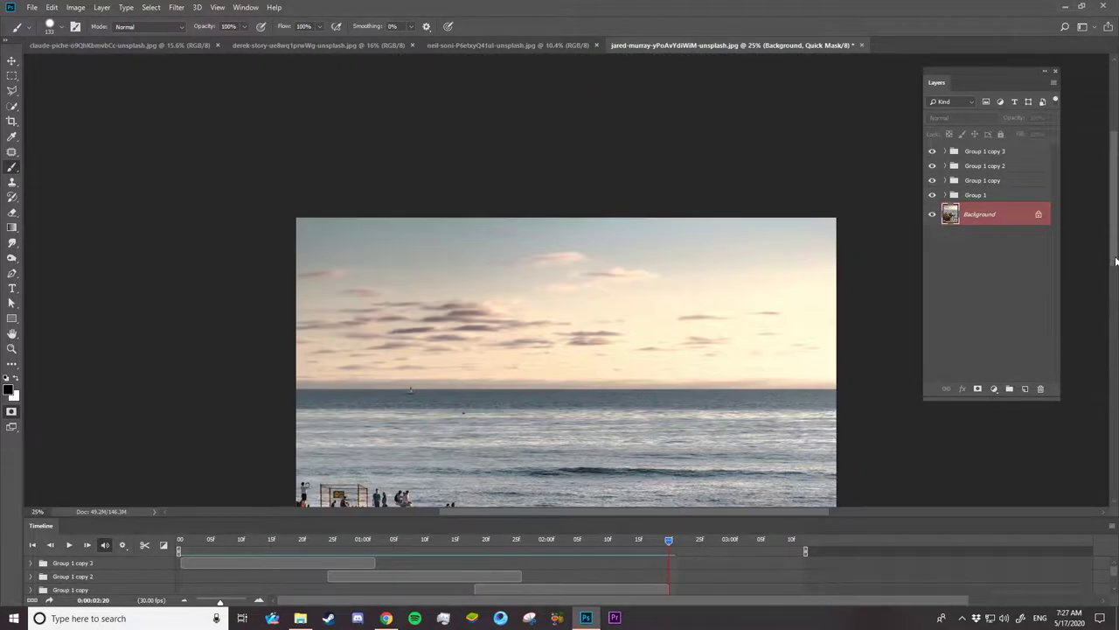
Step: Extend the mask paint with a larger brush toward the horizon and around the standing people
{"action": "left_click_drag", "start_coordinate": [1117, 281], "coordinate": [1115, 233]}
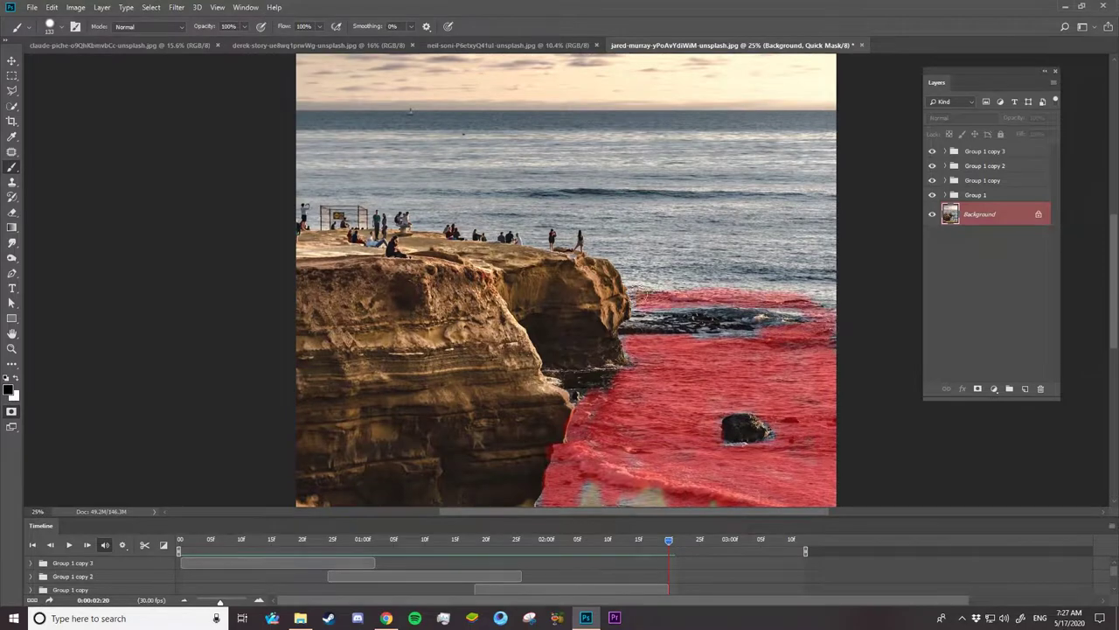
{"action": "left_click_drag", "start_coordinate": [770, 298], "coordinate": [836, 313]}
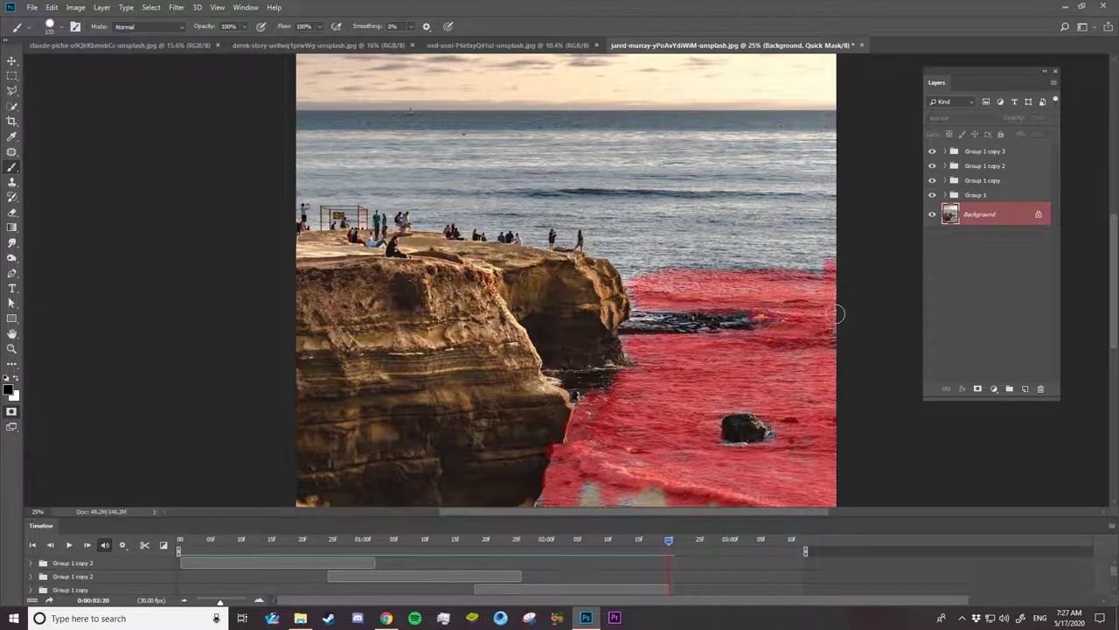
{"action": "right_click", "coordinate": [836, 313]}
{"action": "mouse_move", "coordinate": [695, 232]}
{"action": "left_mouse_down"}
{"action": "mouse_move", "coordinate": [273, 155]}
{"action": "mouse_move", "coordinate": [576, 213]}
{"action": "left_mouse_up"}
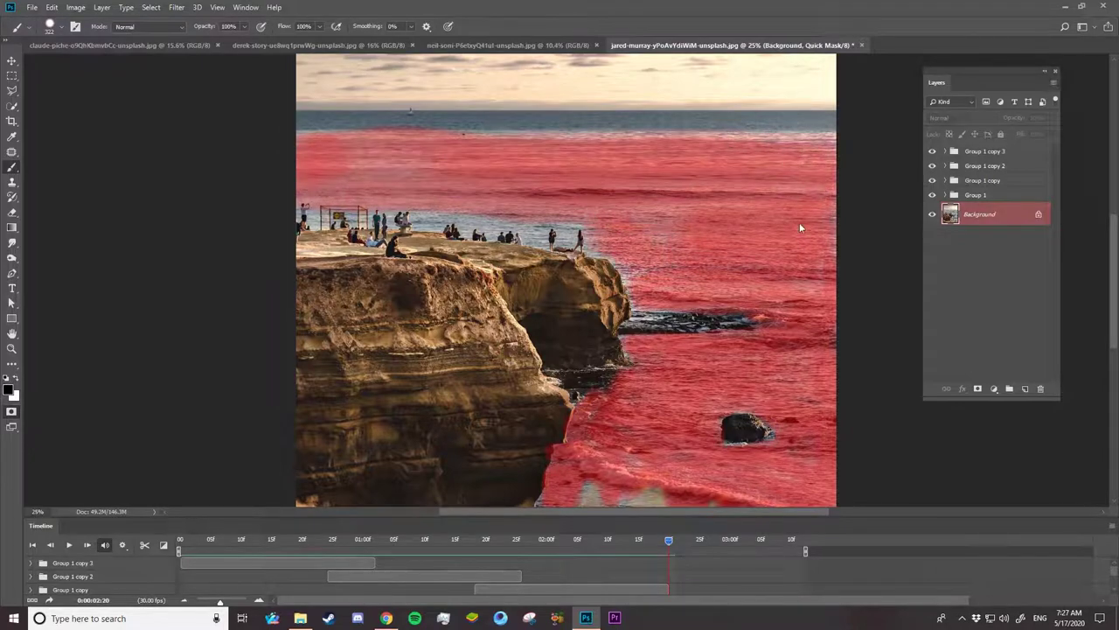
{"action": "mouse_move", "coordinate": [511, 225]}
{"action": "left_mouse_down"}
{"action": "mouse_move", "coordinate": [698, 217]}
{"action": "mouse_move", "coordinate": [589, 273]}
{"action": "mouse_move", "coordinate": [703, 223]}
{"action": "mouse_move", "coordinate": [238, 223]}
{"action": "mouse_move", "coordinate": [302, 208]}
{"action": "mouse_move", "coordinate": [153, 183]}
{"action": "mouse_move", "coordinate": [403, 182]}
{"action": "left_mouse_up"}
{"action": "right_click", "coordinate": [623, 153]}
Step: Zoom in and refine the mask edges, switching to white to remove excess mask paint
{"action": "key", "text": "z"}
{"action": "mouse_move", "coordinate": [629, 310]}
{"action": "left_mouse_down"}
{"action": "mouse_move", "coordinate": [578, 310]}
{"action": "mouse_move", "coordinate": [652, 401]}
{"action": "left_mouse_up"}
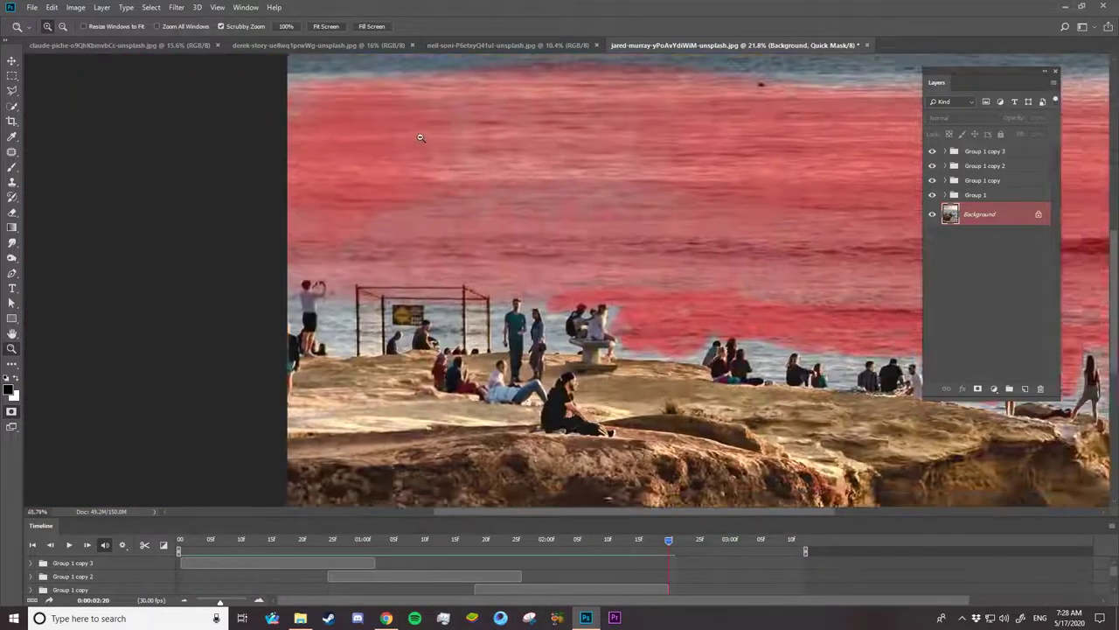
{"action": "key", "text": "b"}
{"action": "scroll", "coordinate": [1111, 250], "scroll_direction": "up", "scroll_amount": 5}
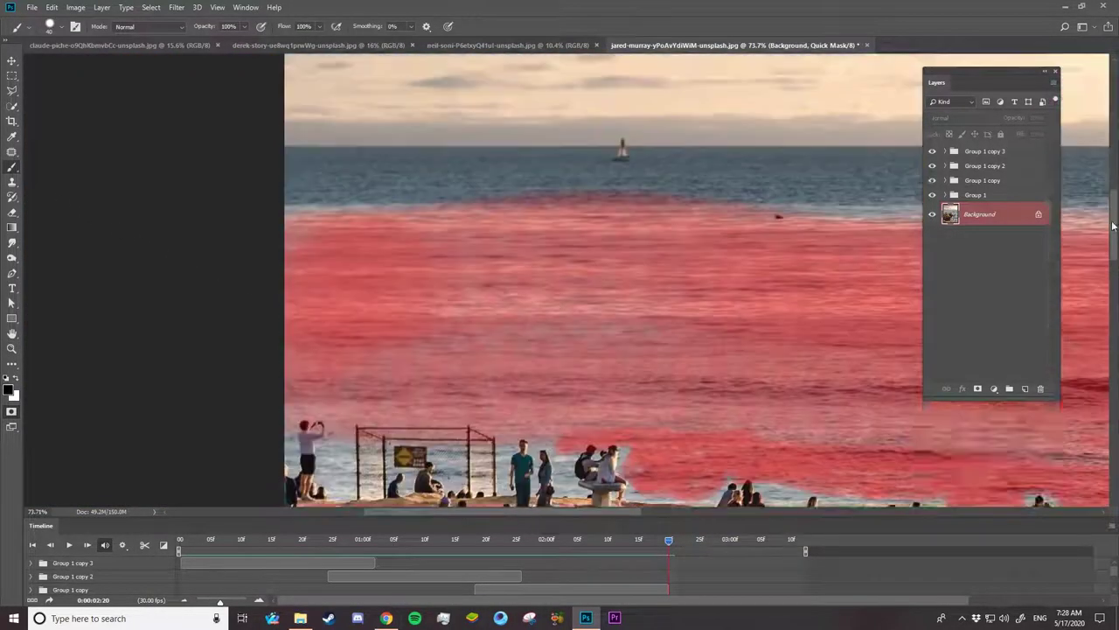
{"action": "scroll", "coordinate": [902, 243], "scroll_direction": "up", "scroll_amount": 5}
{"action": "right_click", "coordinate": [442, 387]}
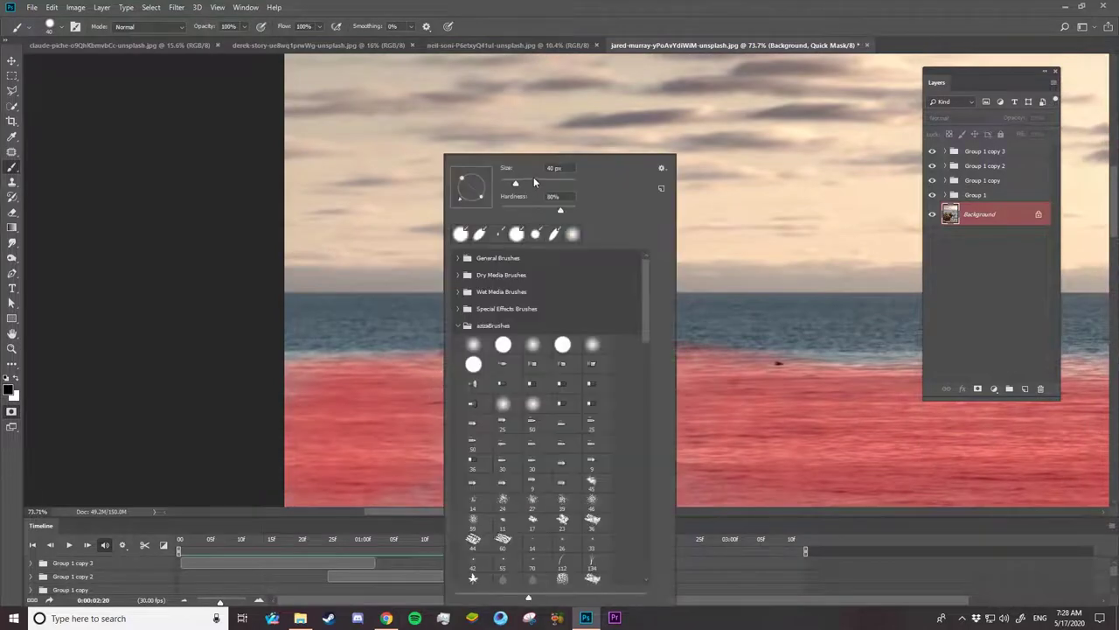
{"action": "key", "text": "Return"}
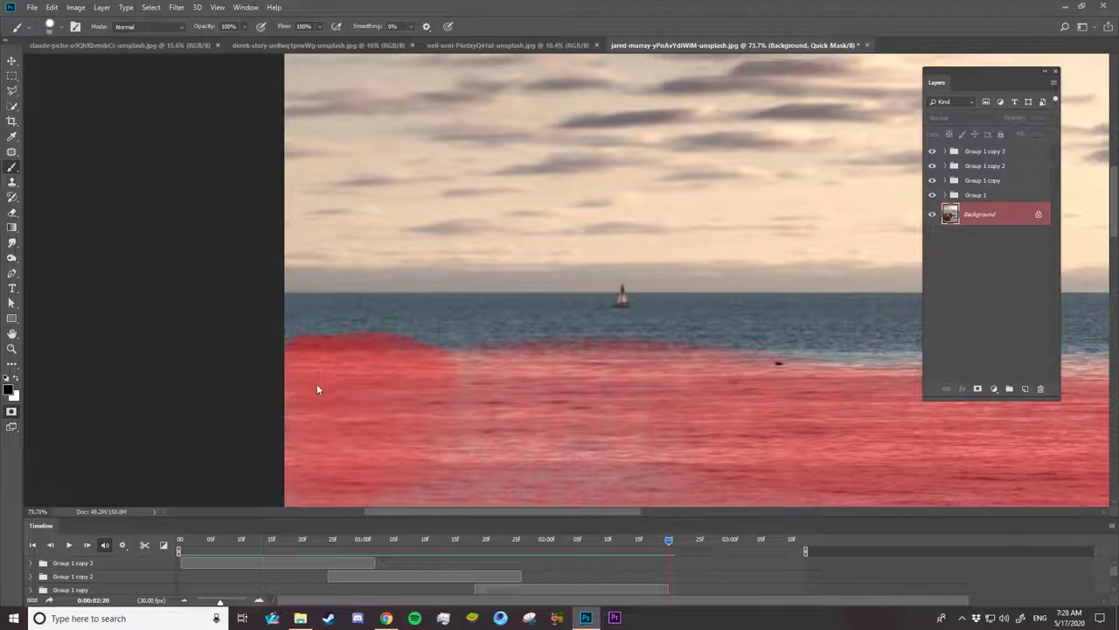
{"action": "key", "text": "x"}
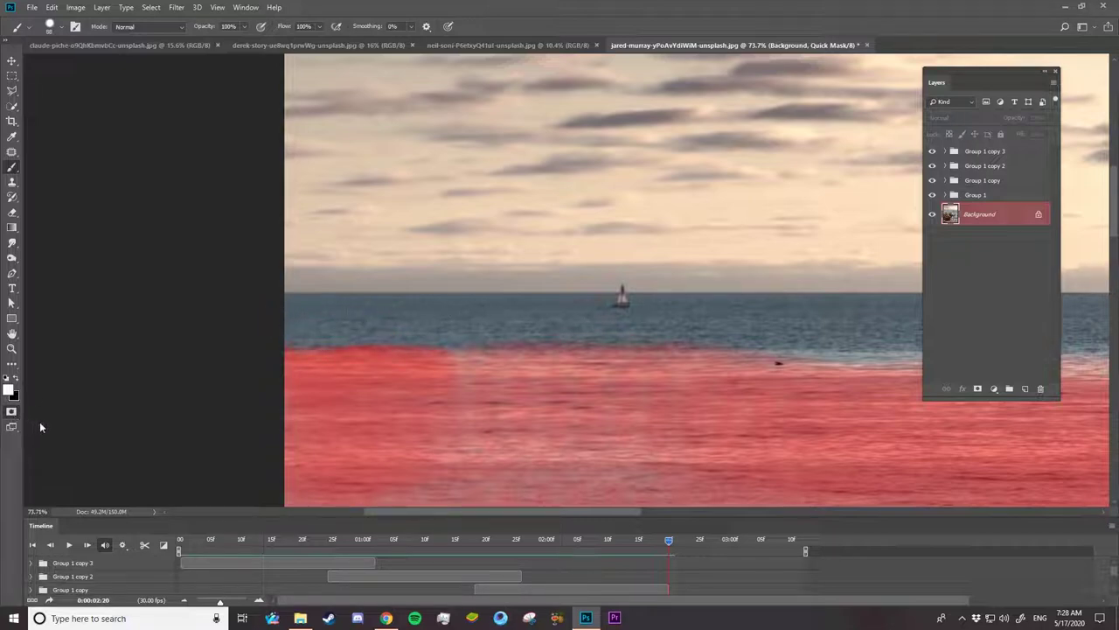
Step: Exit Quick Mask and invert the selection so it covers the sea, then zoom out
{"action": "key", "text": "q"}
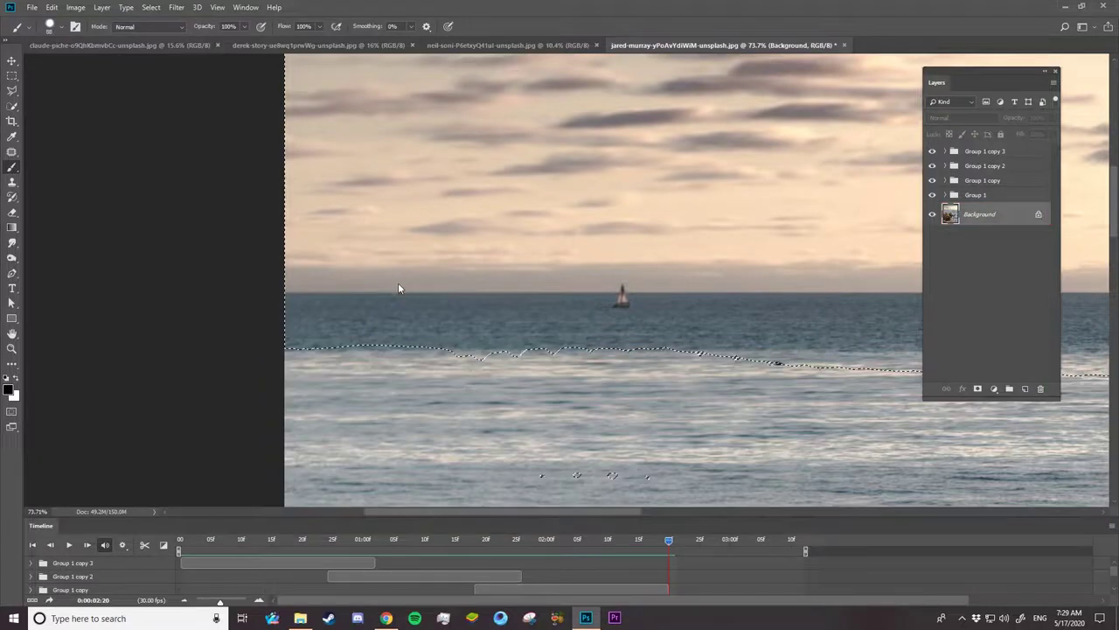
{"action": "key", "text": "z"}
{"action": "left_click", "coordinate": [150, 7]}
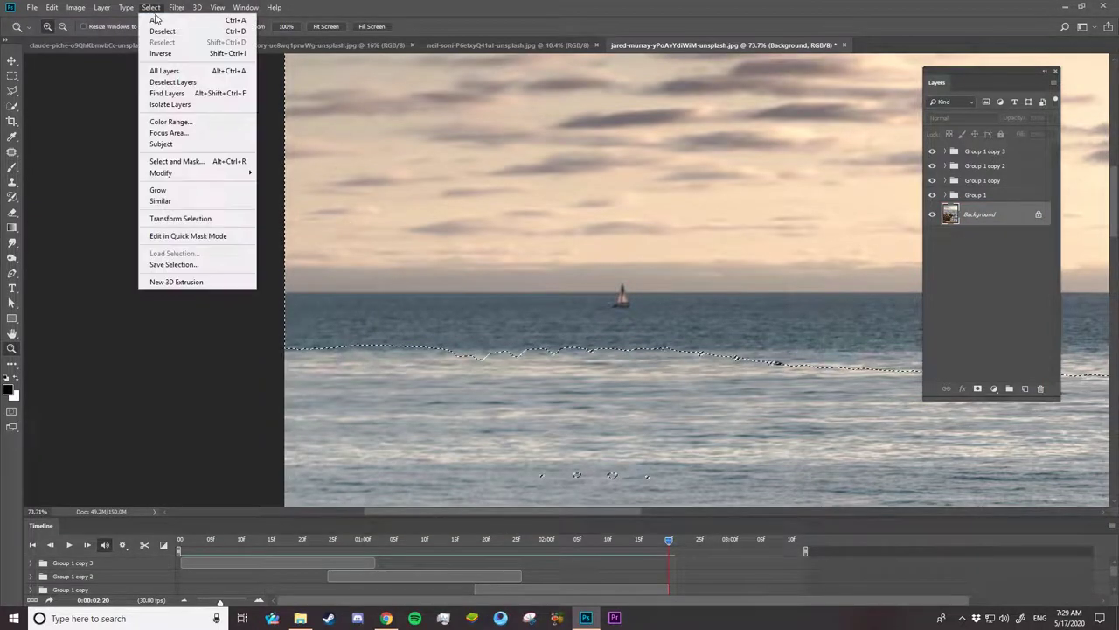
{"action": "left_click", "coordinate": [161, 53]}
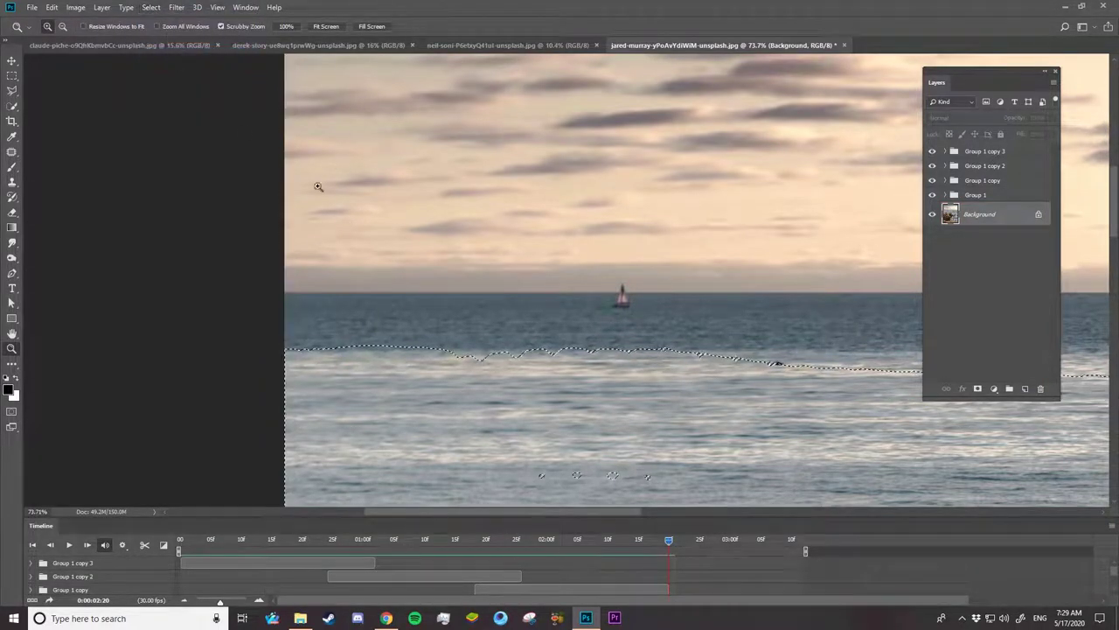
{"action": "left_click_drag", "start_coordinate": [476, 334], "coordinate": [701, 407]}
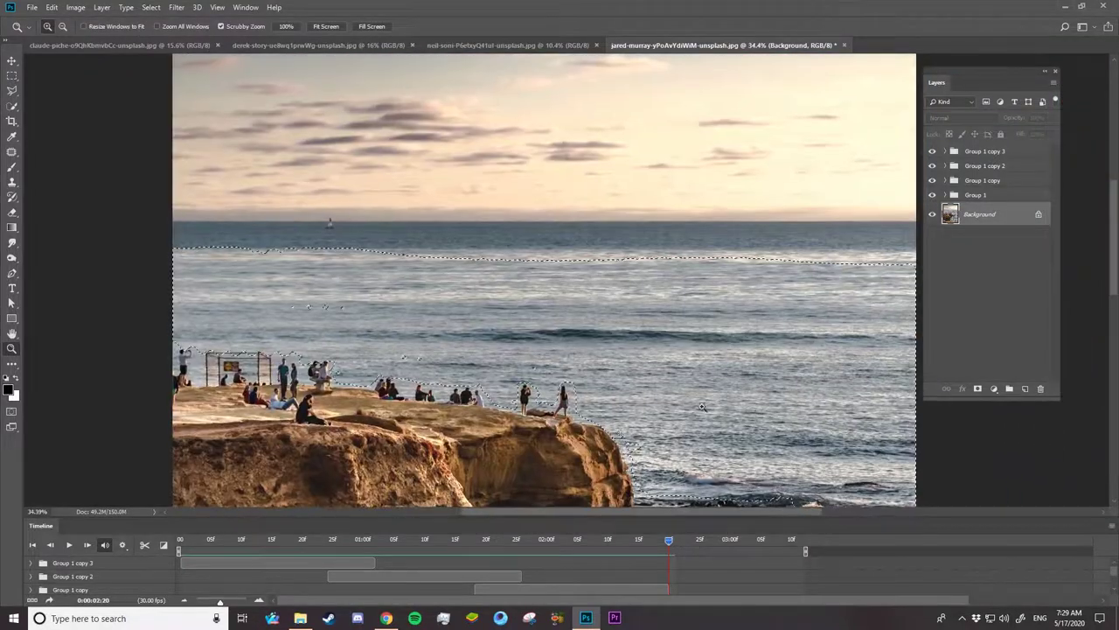
Step: Copy the selected sea onto Layer 2, verify it by toggling Background, and enlarge the timeline
{"action": "key", "text": "ctrl+j"}
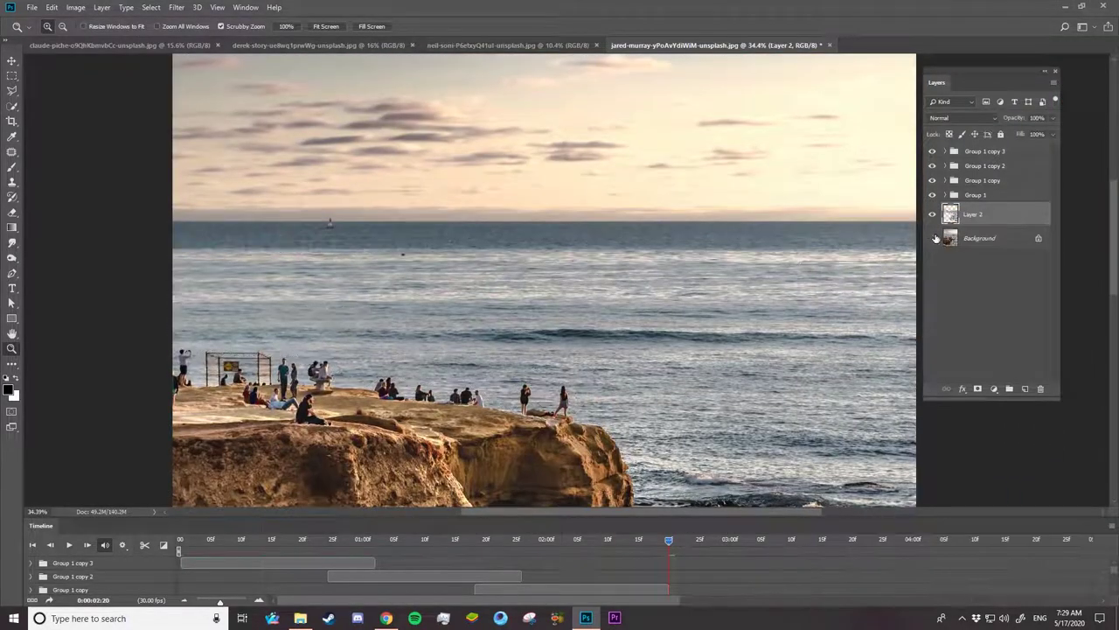
{"action": "left_click", "coordinate": [933, 238]}
{"action": "left_click", "coordinate": [933, 239]}
{"action": "scroll", "coordinate": [559, 490], "scroll_direction": "down", "scroll_amount": 3}
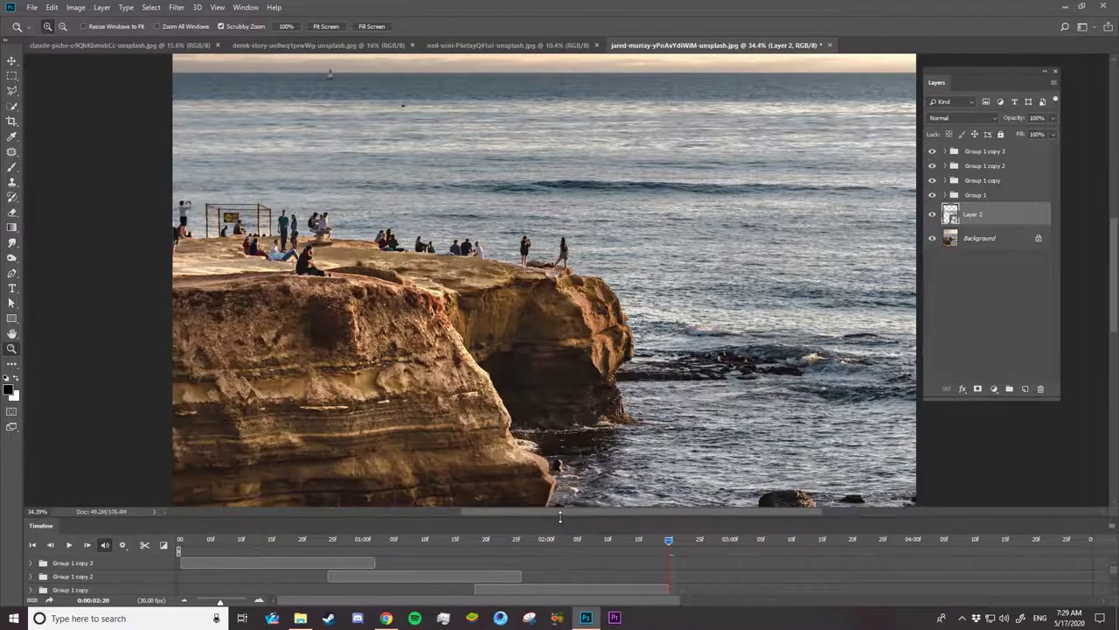
{"action": "left_click_drag", "start_coordinate": [559, 516], "coordinate": [559, 365]}
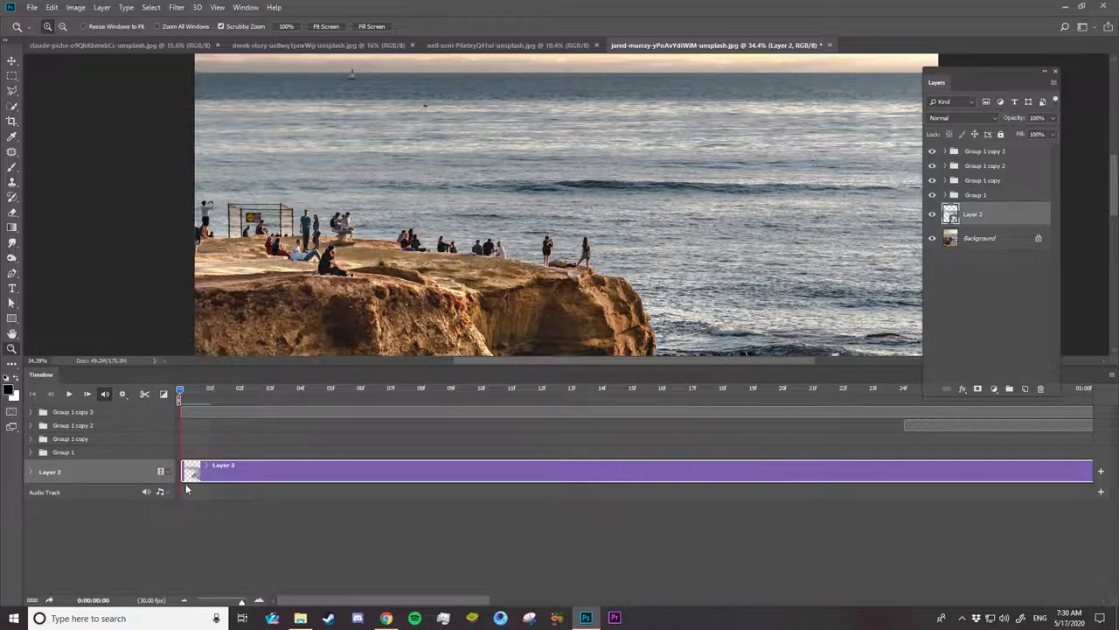
Step: Widen Layer 2's sea slightly with a Transform keyframe at 1:03 and add a Fade to its clip
{"action": "left_click", "coordinate": [31, 474]}
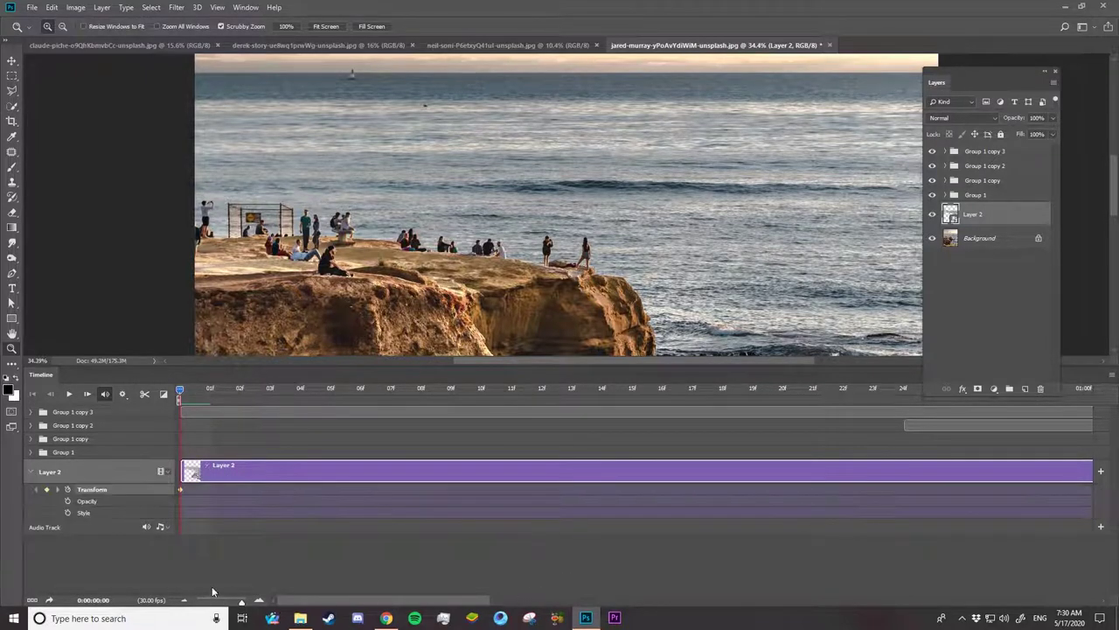
{"action": "left_click", "coordinate": [235, 601]}
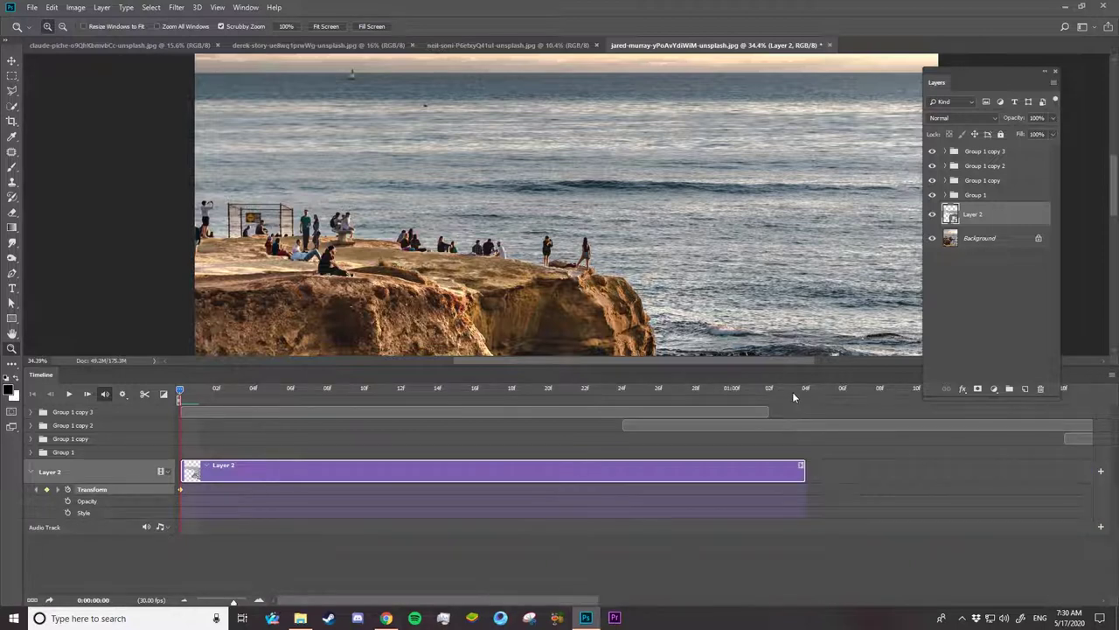
{"action": "left_click", "coordinate": [790, 391]}
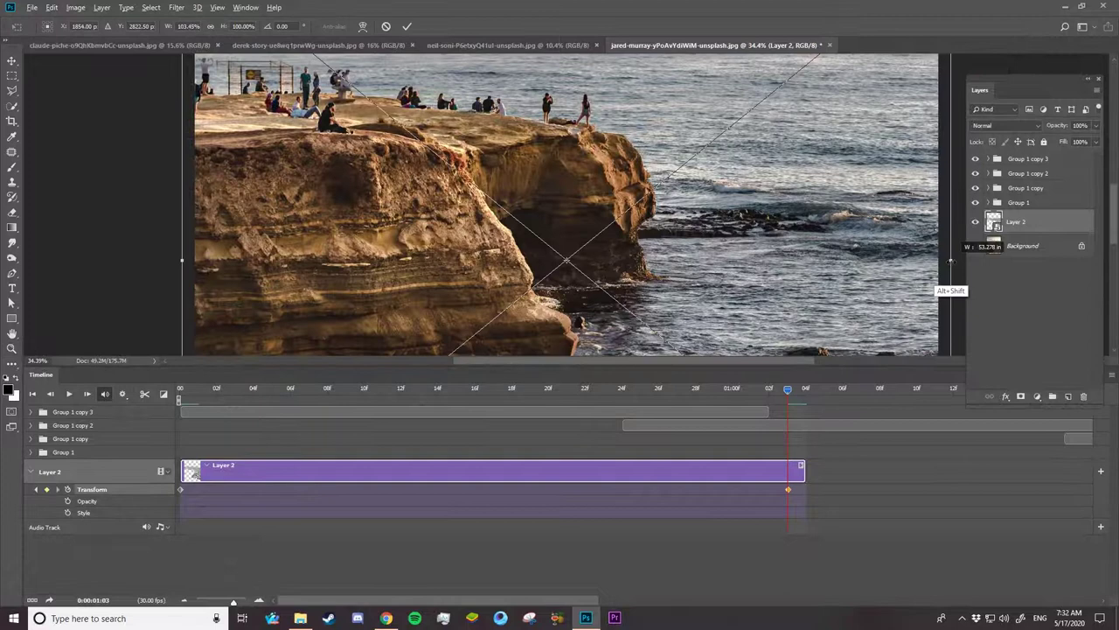
{"action": "left_click_drag", "start_coordinate": [949, 259], "coordinate": [954, 260]}
{"action": "key", "text": "Return"}
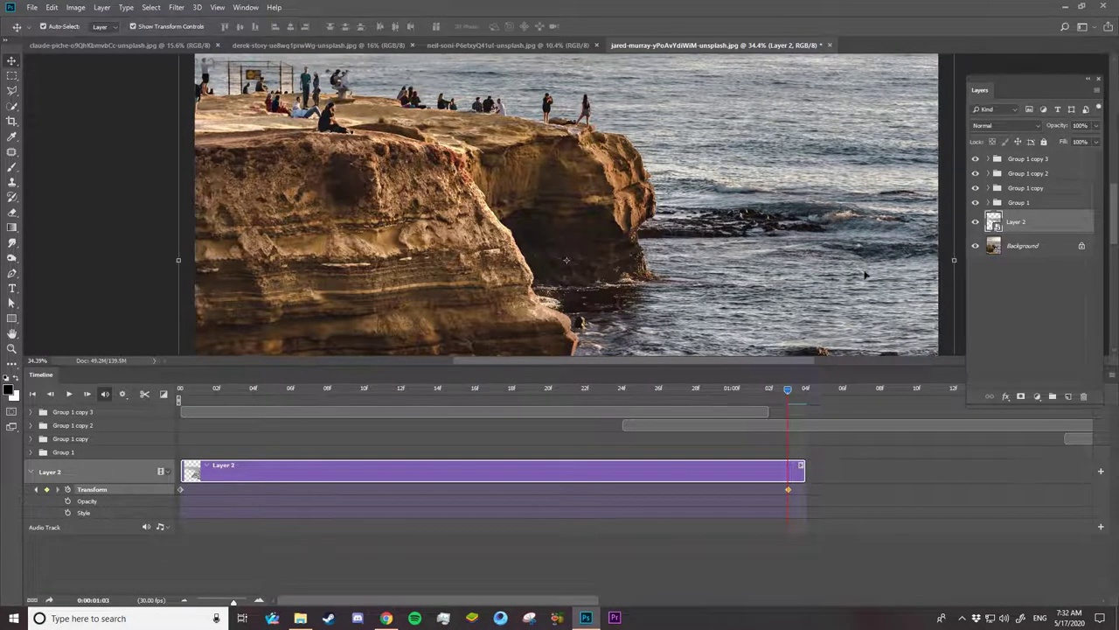
{"action": "left_click", "coordinate": [164, 394]}
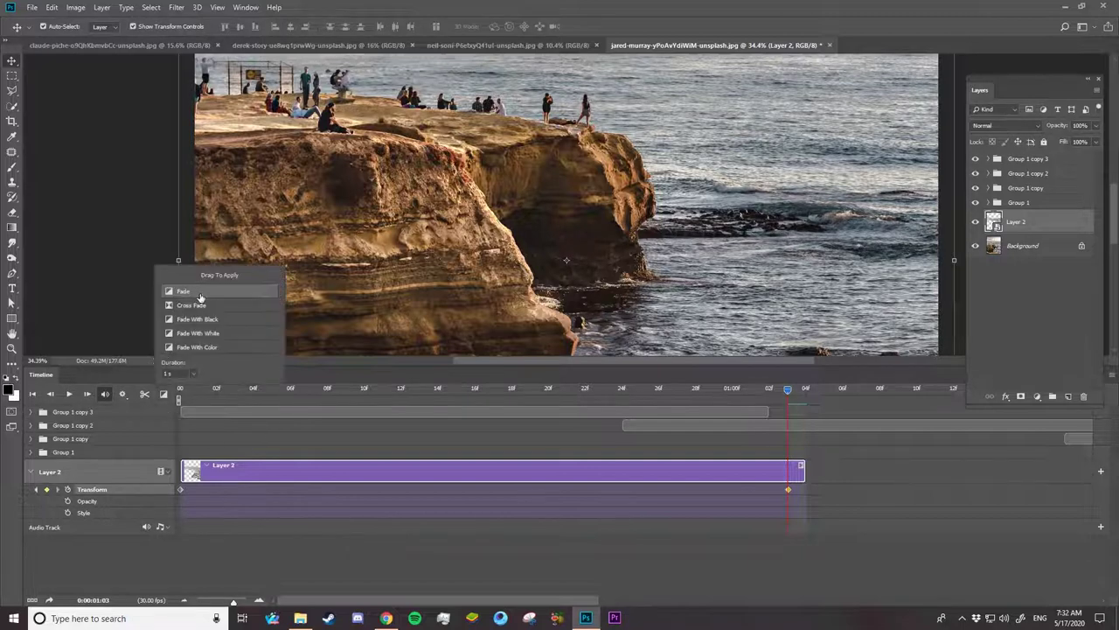
{"action": "left_click_drag", "start_coordinate": [187, 295], "coordinate": [192, 470]}
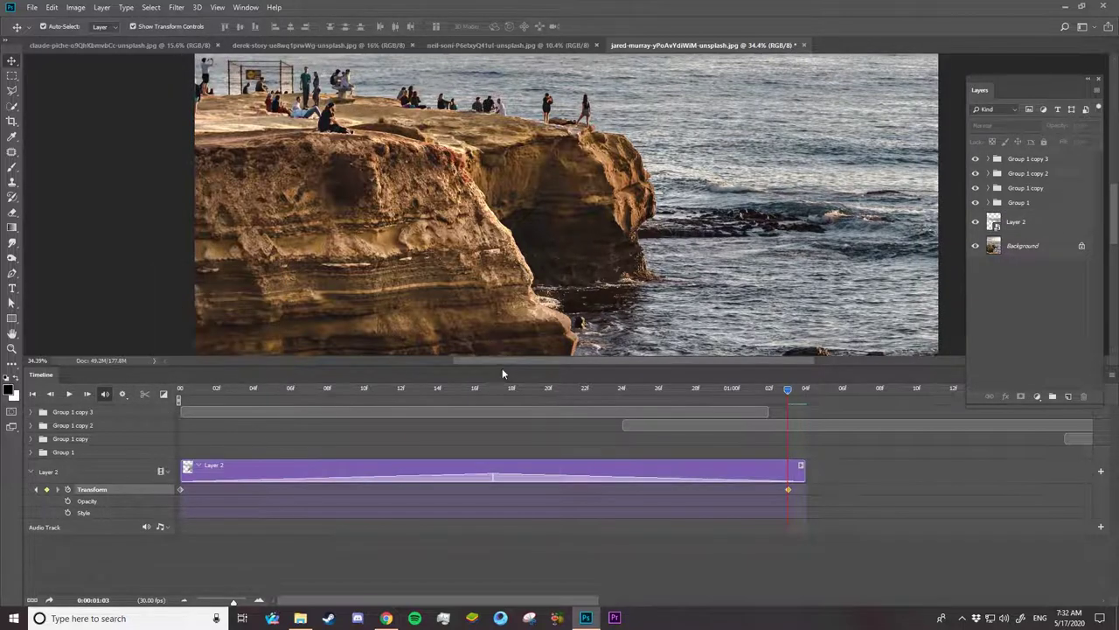
Step: Fit the photo in the window, then group Layer 2 into a collapsed Group 2
{"action": "left_click_drag", "start_coordinate": [504, 367], "coordinate": [484, 496]}
{"action": "key", "text": "z"}
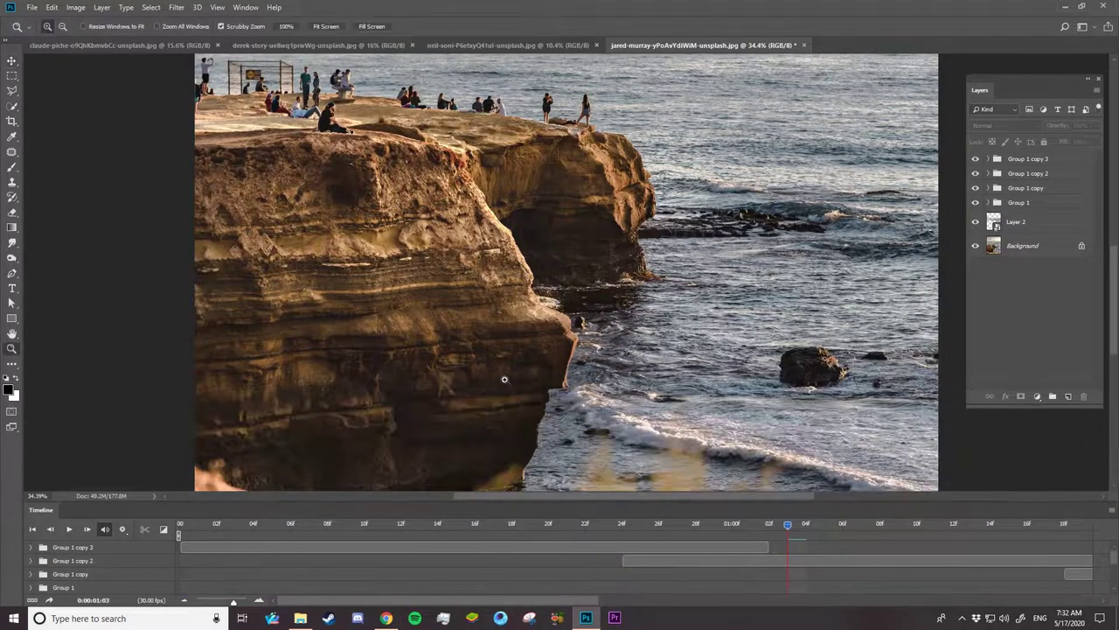
{"action": "key", "text": "ctrl+0"}
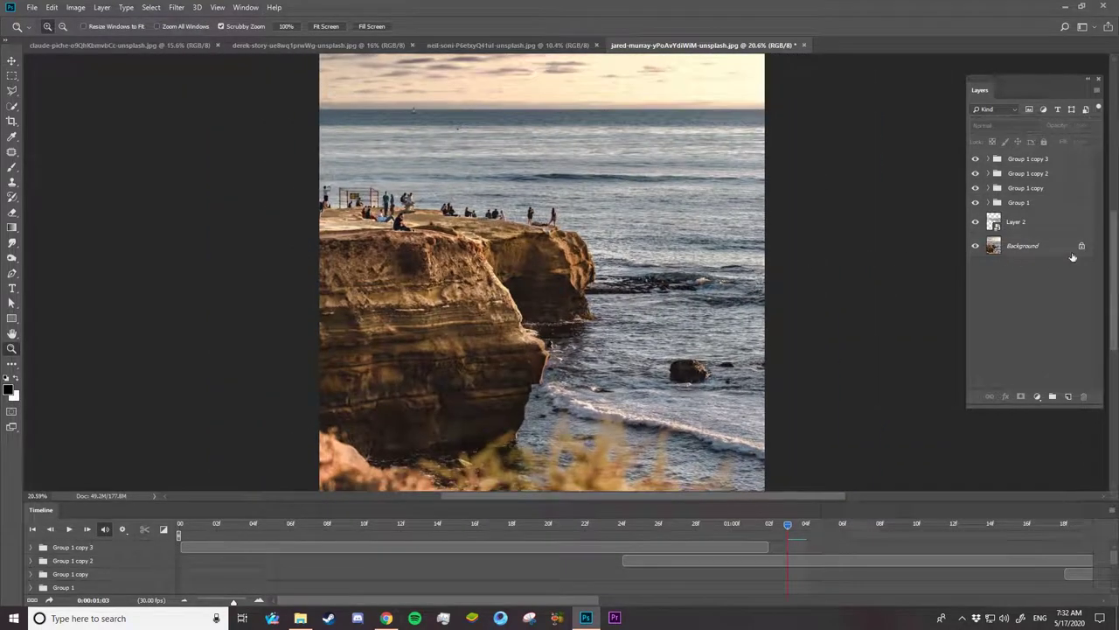
{"action": "left_click", "coordinate": [1034, 224]}
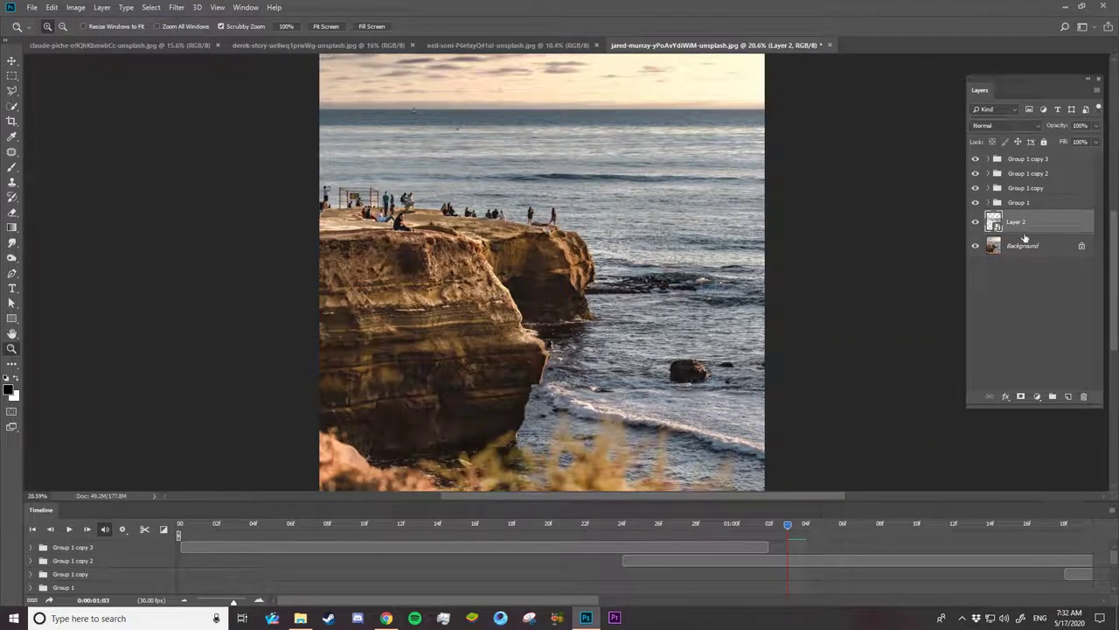
{"action": "key", "text": "ctrl+g"}
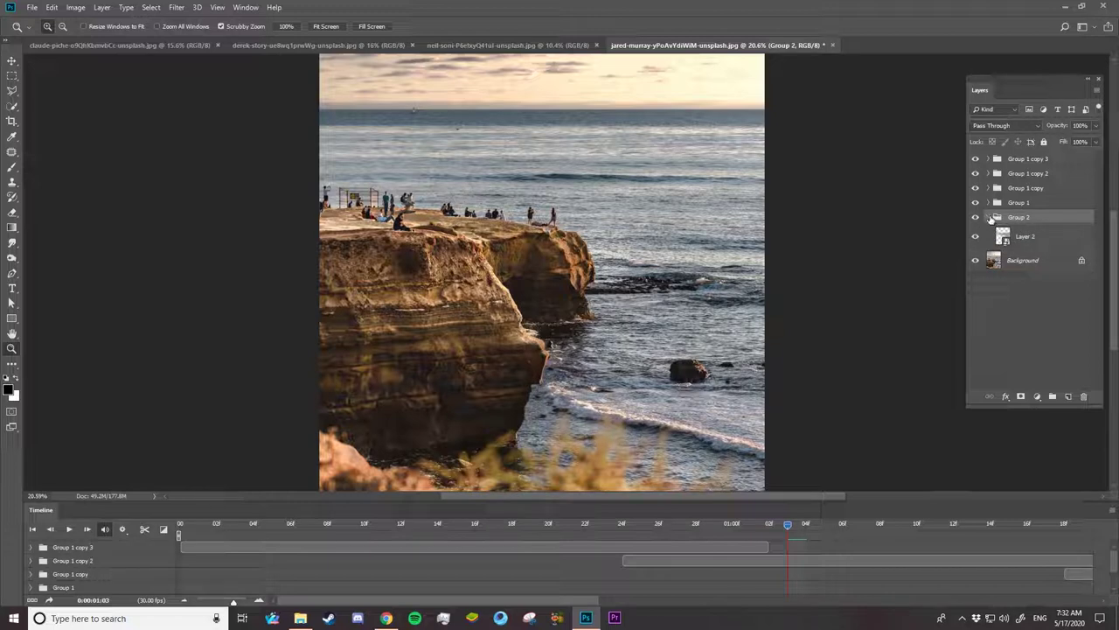
{"action": "left_click", "coordinate": [990, 216]}
Step: Duplicate Group 2 three times and enlarge the timeline to show all group tracks
{"action": "left_click_drag", "start_coordinate": [1018, 216], "coordinate": [1068, 396]}
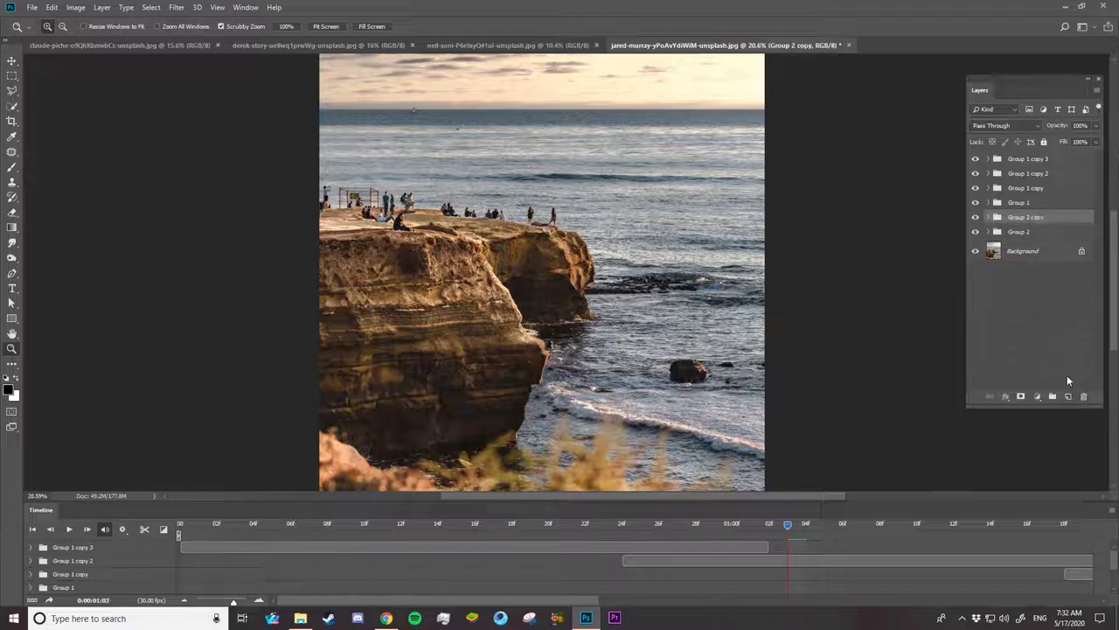
{"action": "left_click_drag", "start_coordinate": [1052, 219], "coordinate": [1068, 396]}
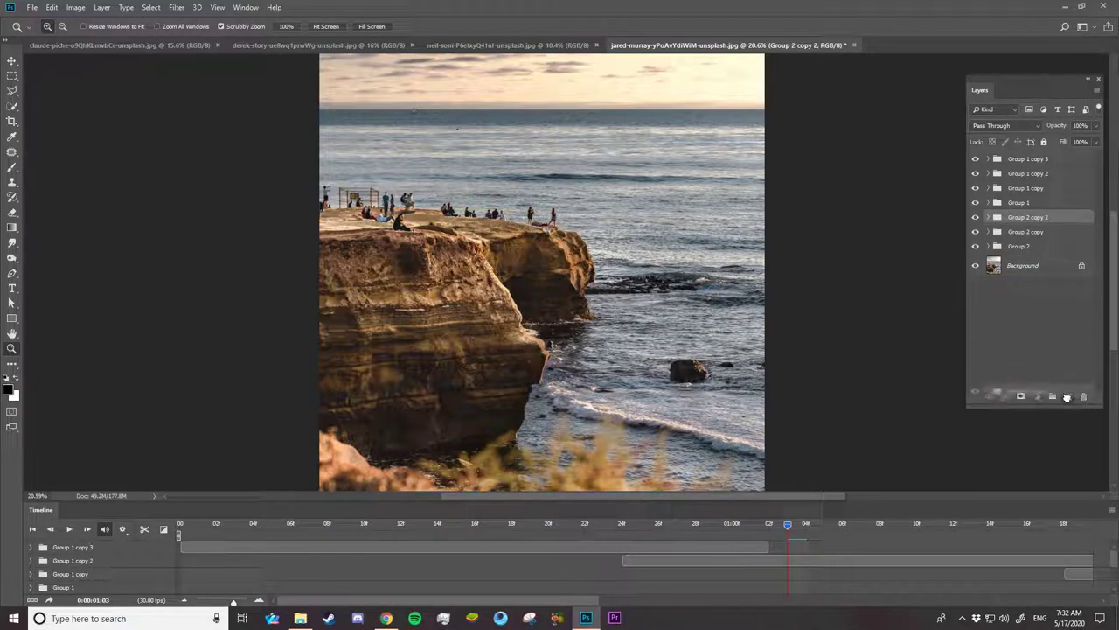
{"action": "left_click_drag", "start_coordinate": [1054, 217], "coordinate": [1068, 396]}
{"action": "left_click_drag", "start_coordinate": [648, 507], "coordinate": [606, 343]}
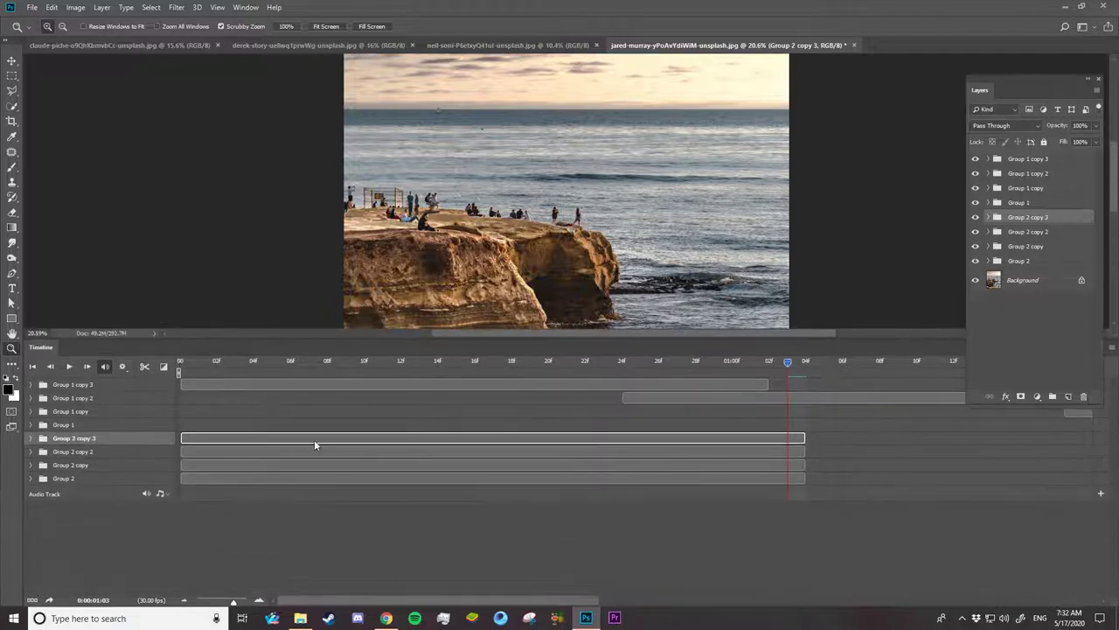
Step: Drag the Group 2 copy 2, Group 2 copy and Group 2 clips to start progressively later
{"action": "left_click", "coordinate": [314, 452]}
{"action": "left_click_drag", "start_coordinate": [233, 601], "coordinate": [218, 602]}
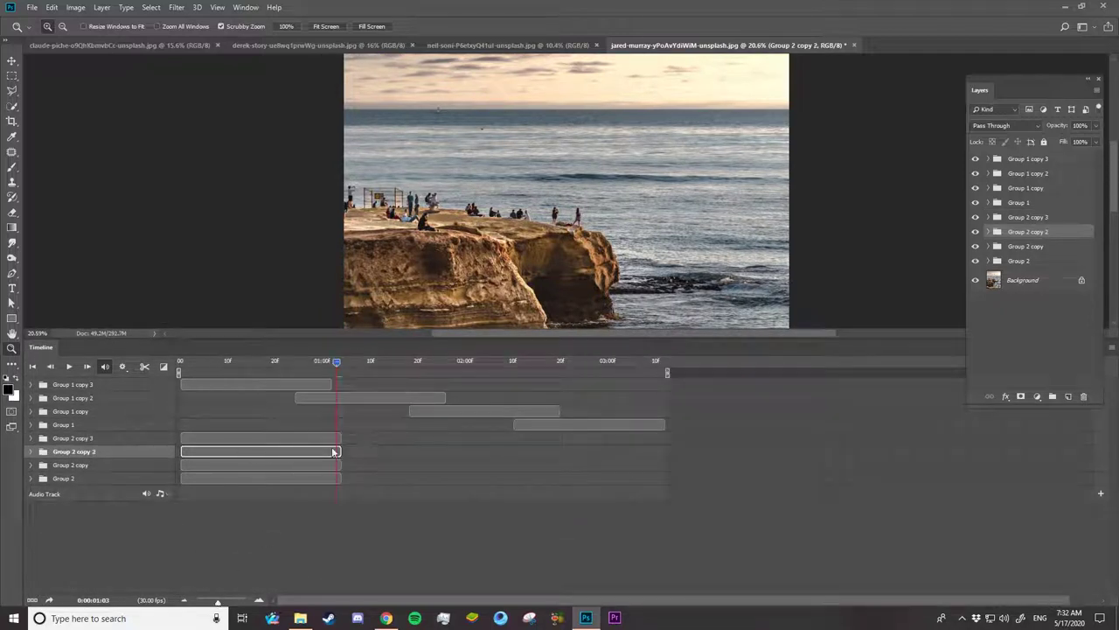
{"action": "left_click_drag", "start_coordinate": [332, 451], "coordinate": [530, 465]}
{"action": "left_click_drag", "start_coordinate": [289, 479], "coordinate": [614, 482]}
{"action": "left_click", "coordinate": [393, 333]}
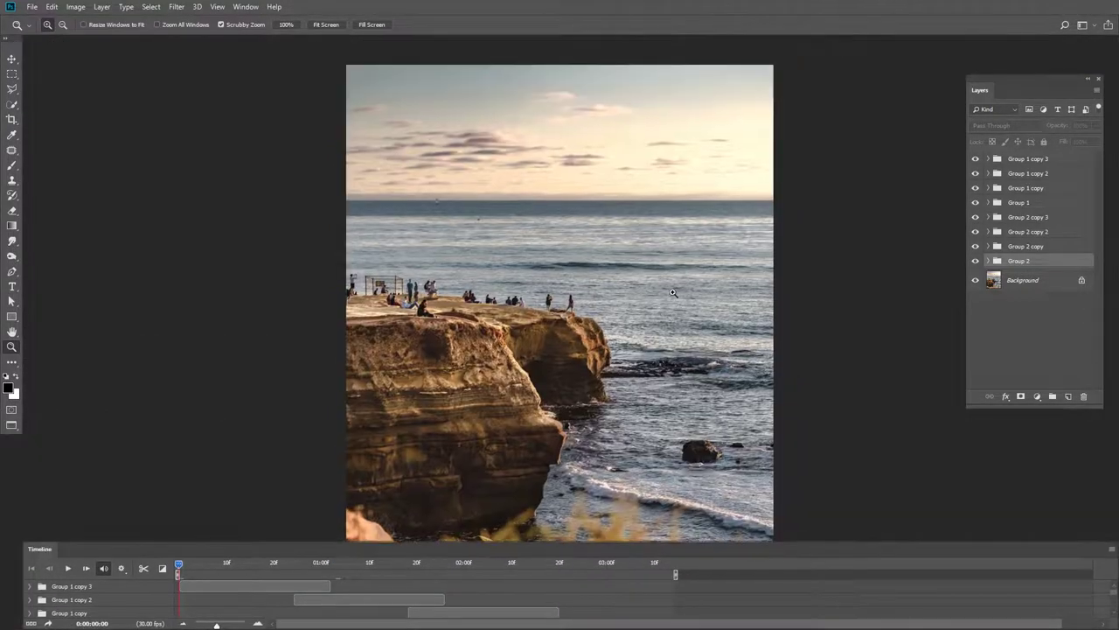
Step: Preview the animation, stop it at 0:00:02:15, and enlarge the timeline to show all eight tracks
{"action": "left_click", "coordinate": [669, 297], "text": "alt"}
{"action": "left_click", "coordinate": [659, 365], "text": "alt"}
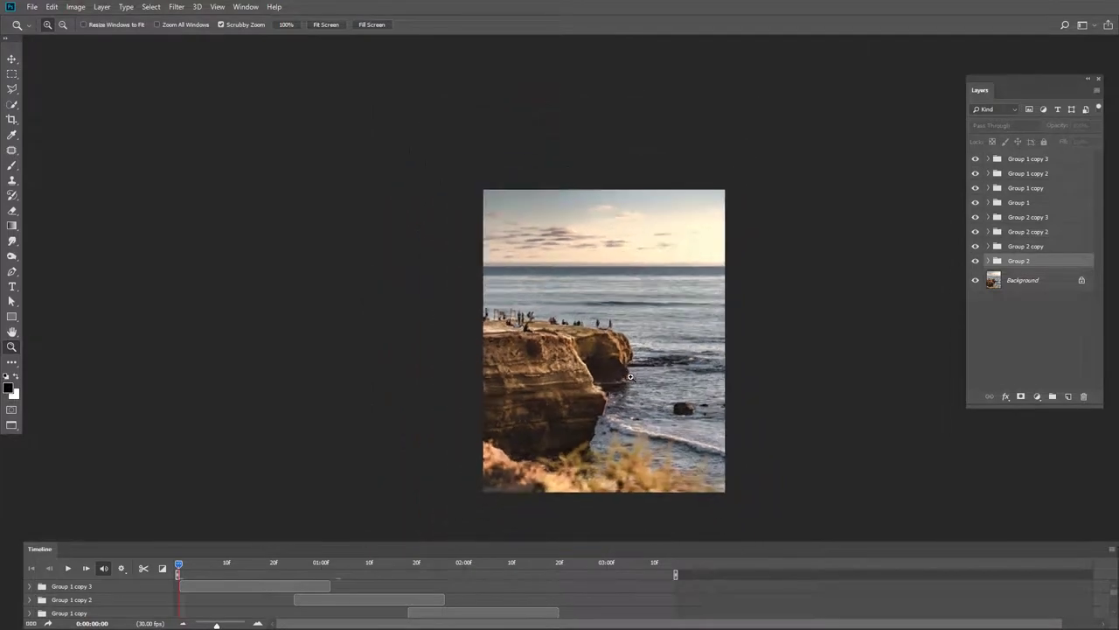
{"action": "left_click", "coordinate": [678, 385]}
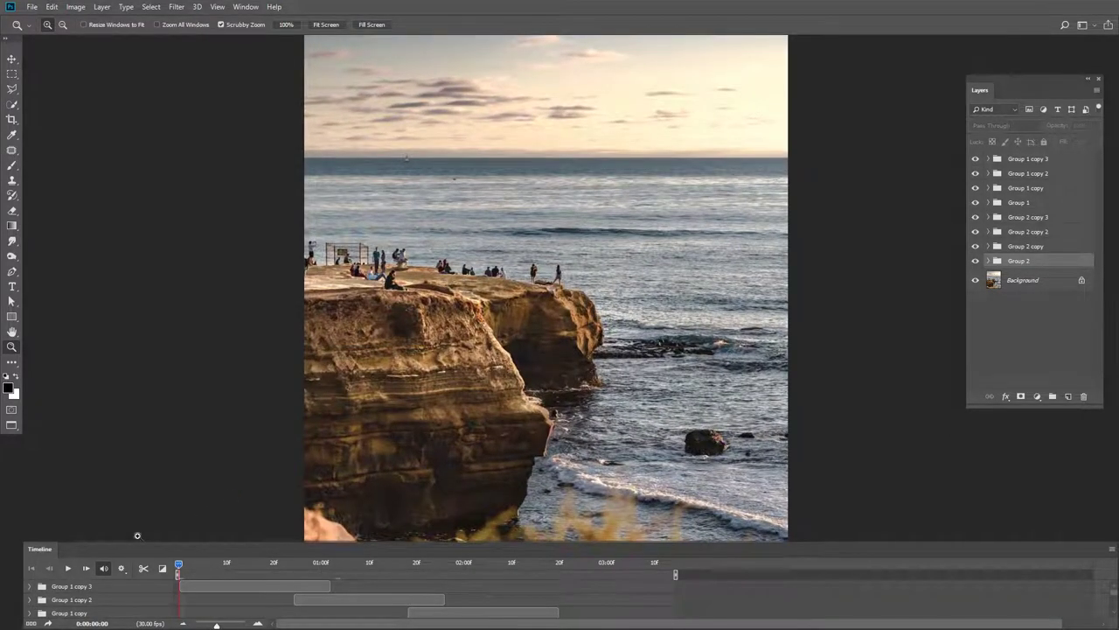
{"action": "left_click", "coordinate": [67, 568]}
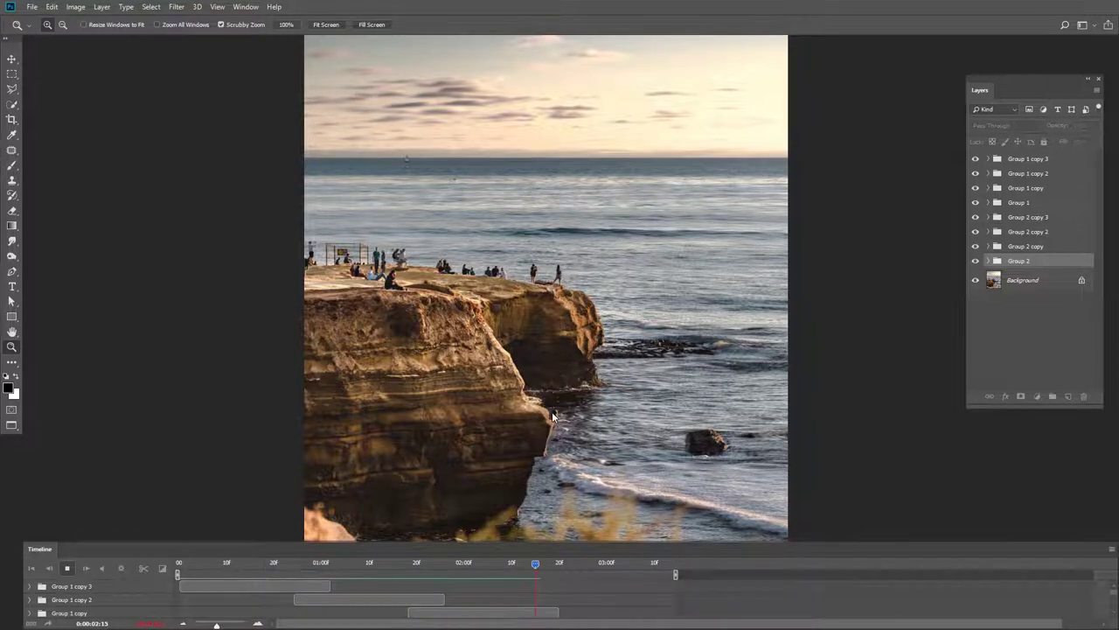
{"action": "left_click", "coordinate": [604, 455], "text": "alt"}
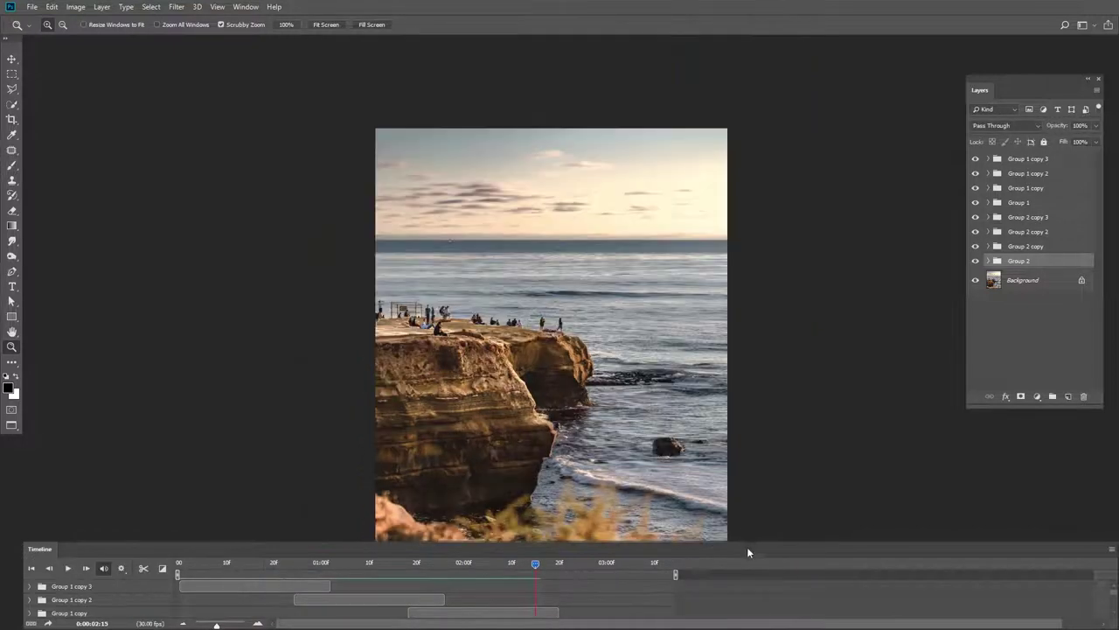
{"action": "left_click_drag", "start_coordinate": [752, 542], "coordinate": [701, 398]}
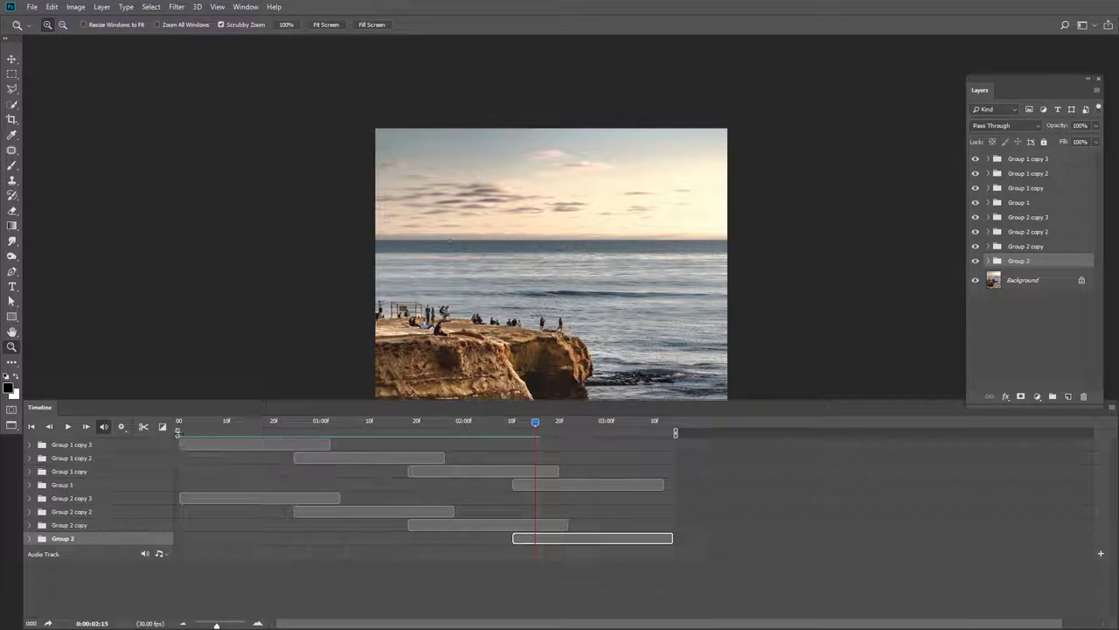
Step: Trim the Layer 1 clip in Group 1 copy 3 to end at the one-second playhead
{"action": "left_click", "coordinate": [327, 444]}
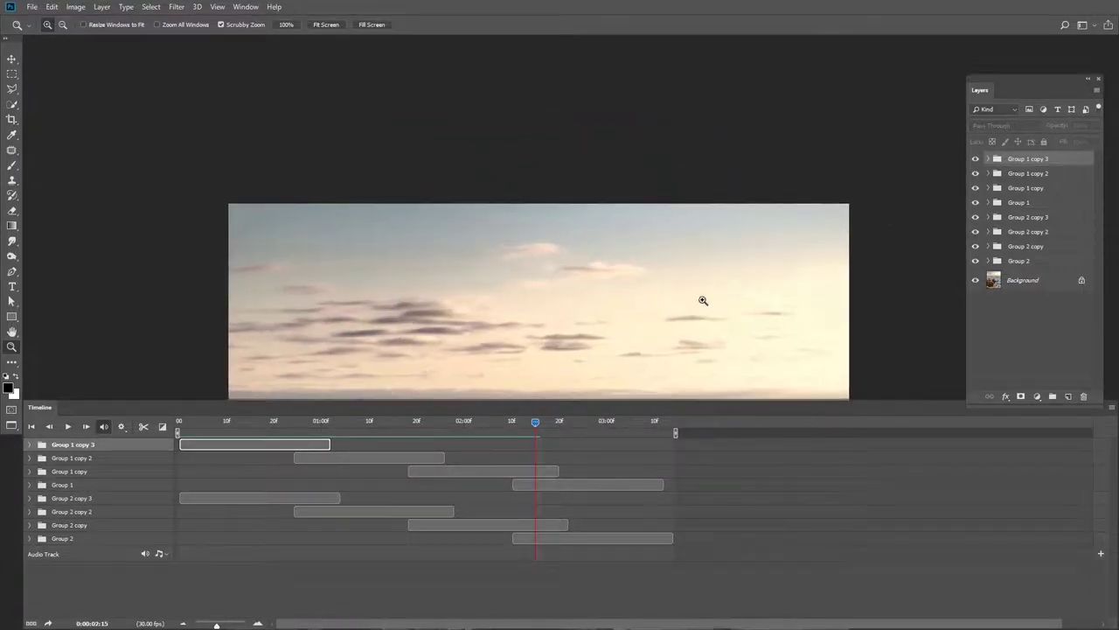
{"action": "left_click", "coordinate": [329, 423]}
{"action": "left_click", "coordinate": [31, 445]}
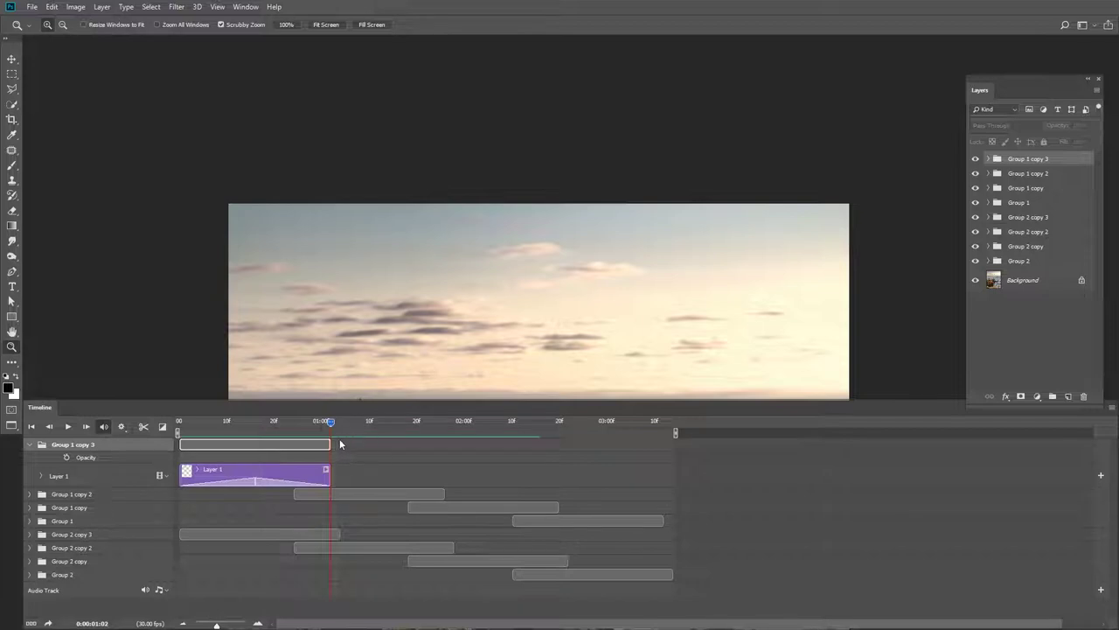
{"action": "left_click_drag", "start_coordinate": [330, 476], "coordinate": [480, 481]}
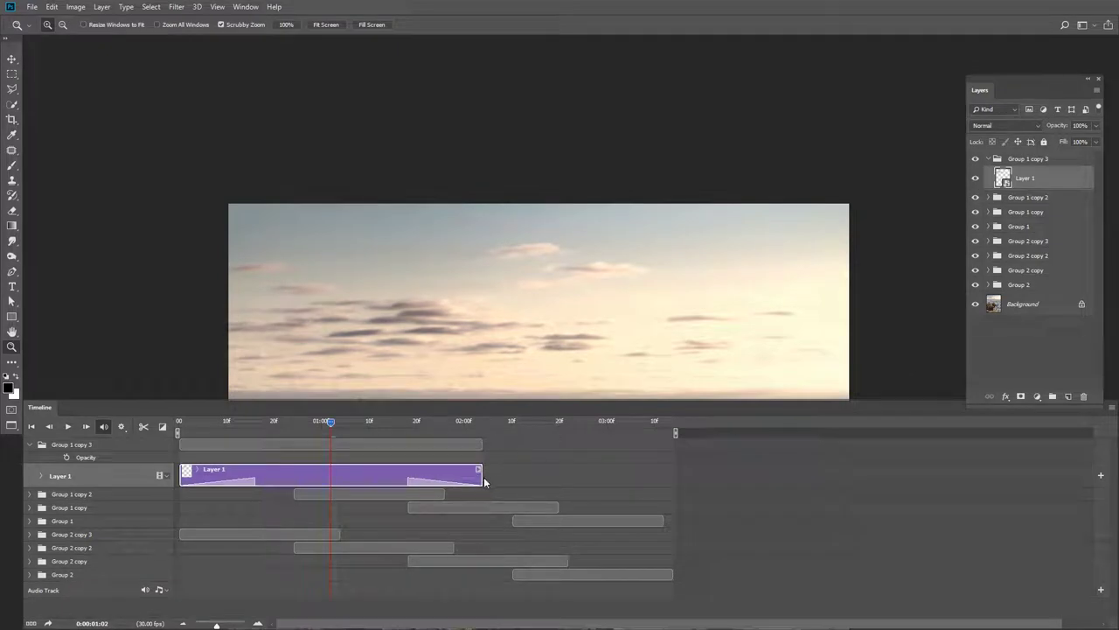
{"action": "left_click", "coordinate": [483, 482]}
{"action": "left_click_drag", "start_coordinate": [481, 481], "coordinate": [329, 476]}
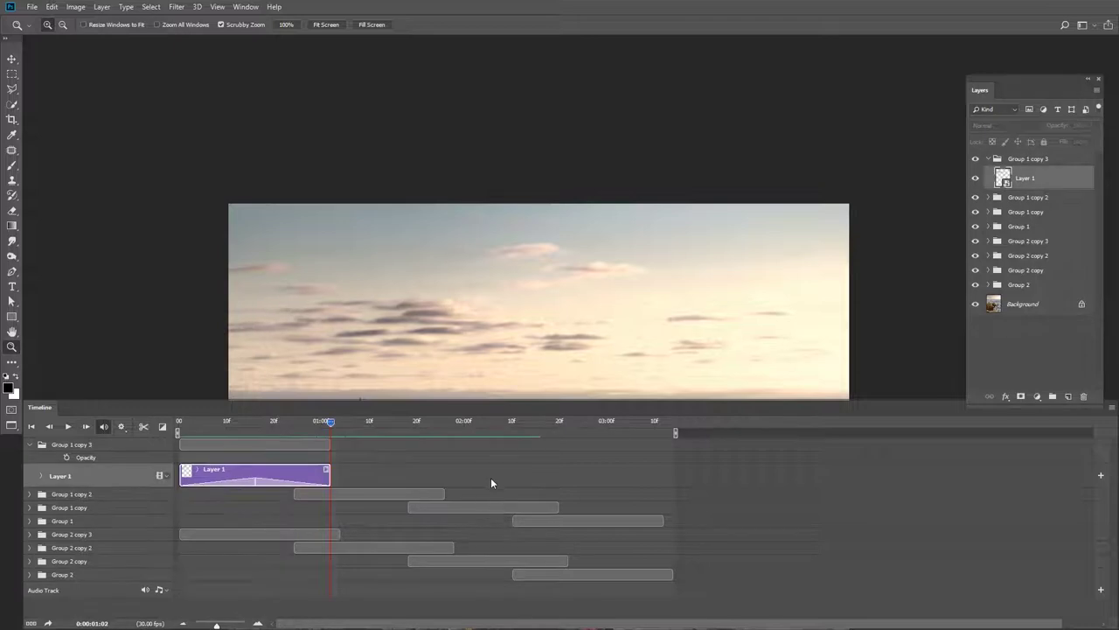
{"action": "left_click", "coordinate": [1111, 408]}
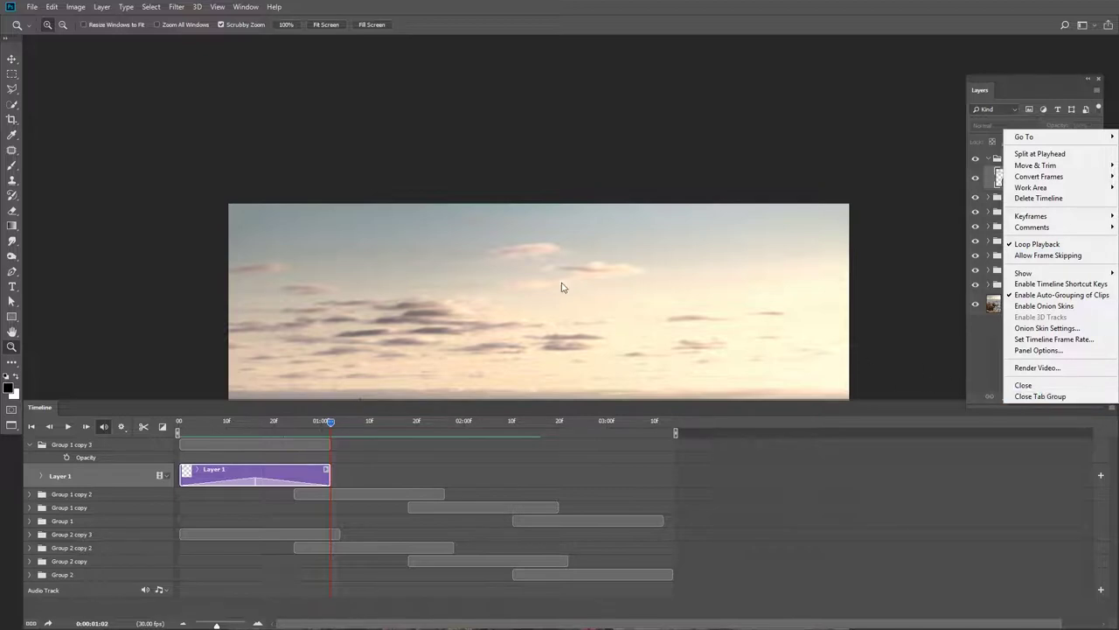
Step: Open the Render Video dialog from the File > Export menu
{"action": "left_click", "coordinate": [34, 8]}
{"action": "mouse_move", "coordinate": [44, 166]}
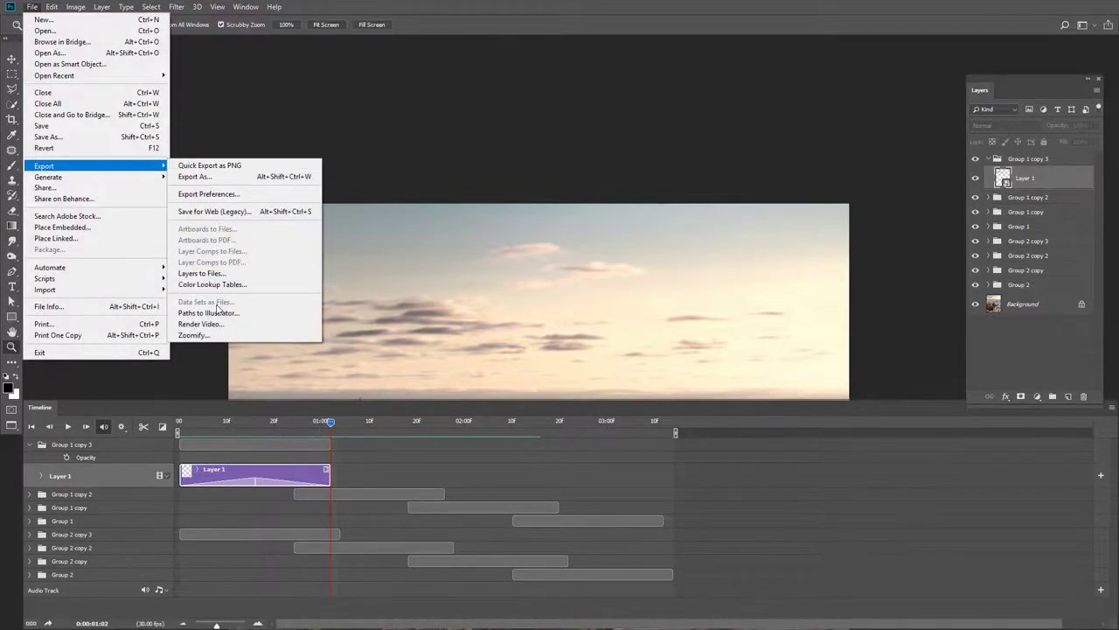
{"action": "left_click", "coordinate": [220, 329]}
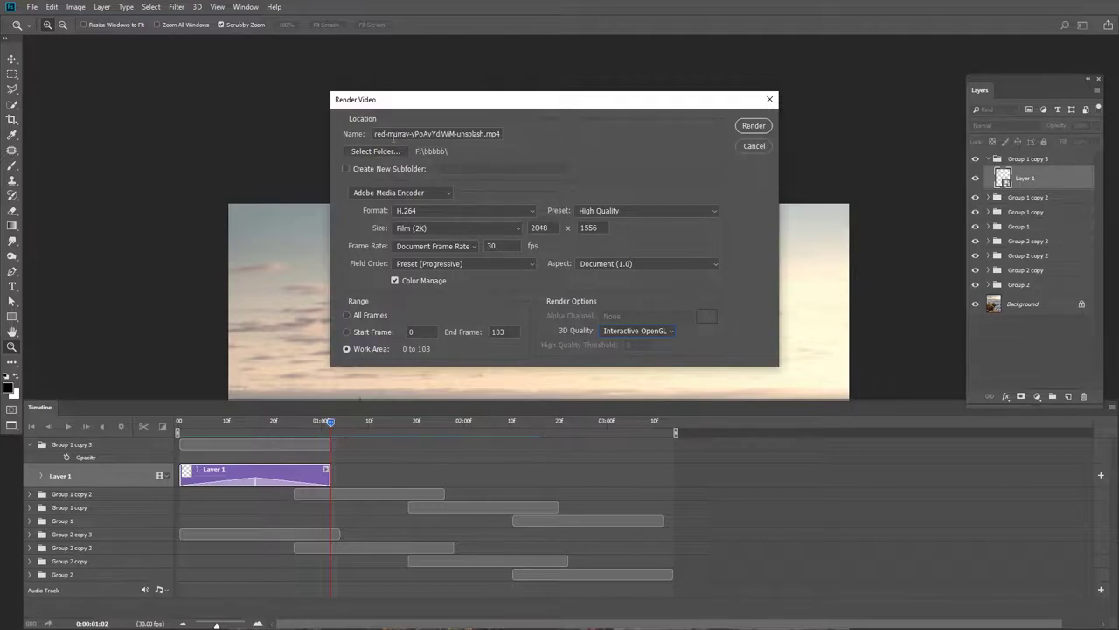
Step: Keep Adobe Media Encoder, High Quality and Document Size (3708 x 2304), then render, triggering a size error
{"action": "left_click", "coordinate": [425, 133]}
{"action": "left_click", "coordinate": [447, 193]}
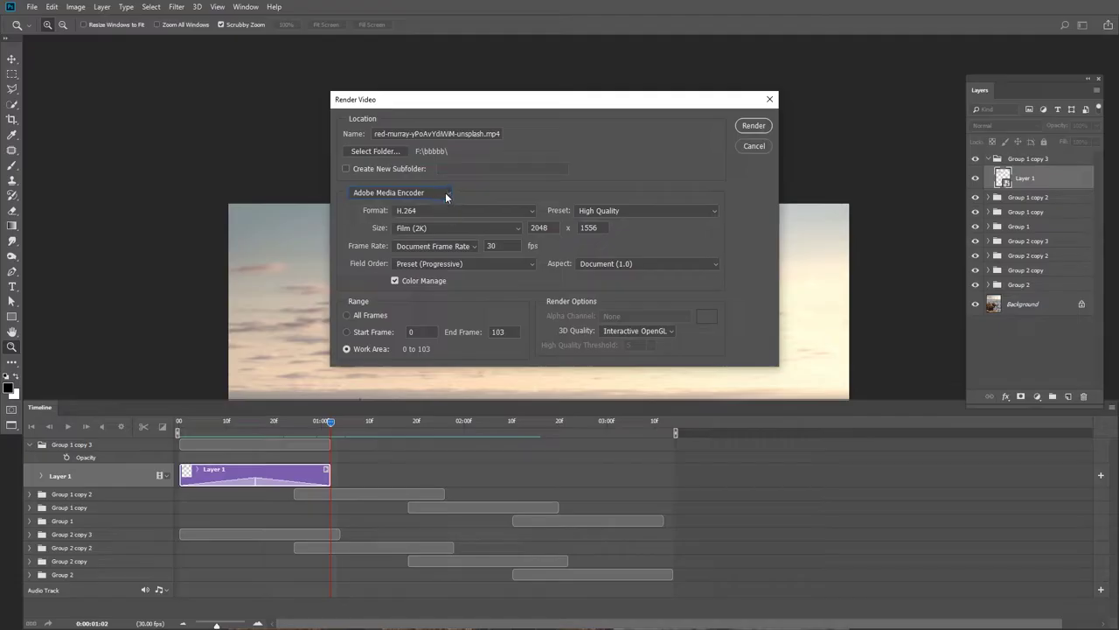
{"action": "left_click", "coordinate": [446, 198]}
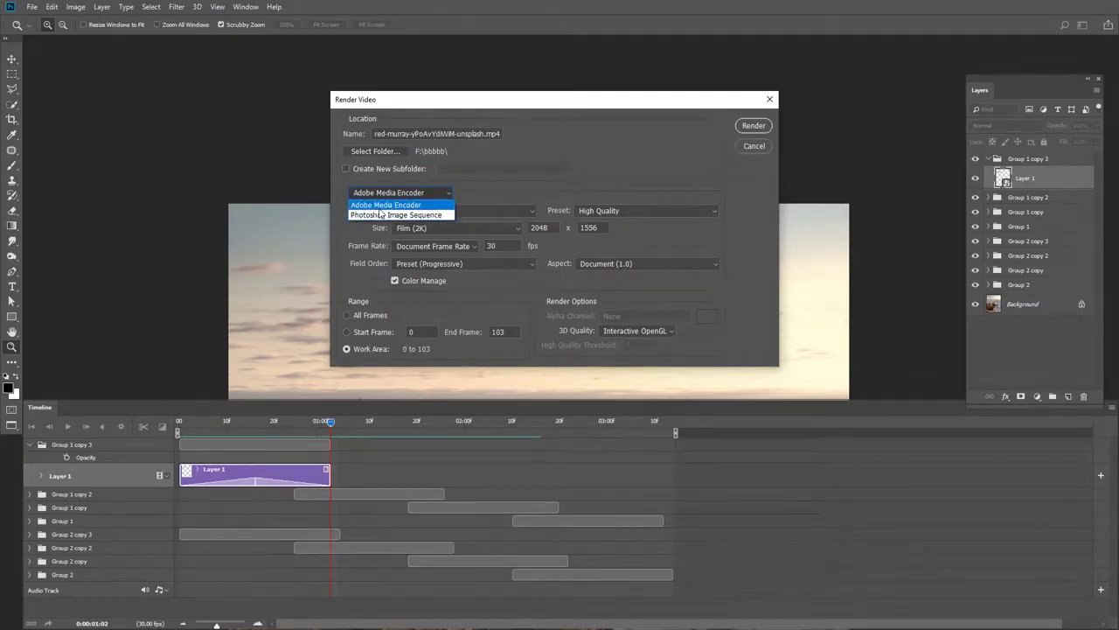
{"action": "left_click", "coordinate": [472, 216]}
{"action": "left_click", "coordinate": [663, 211]}
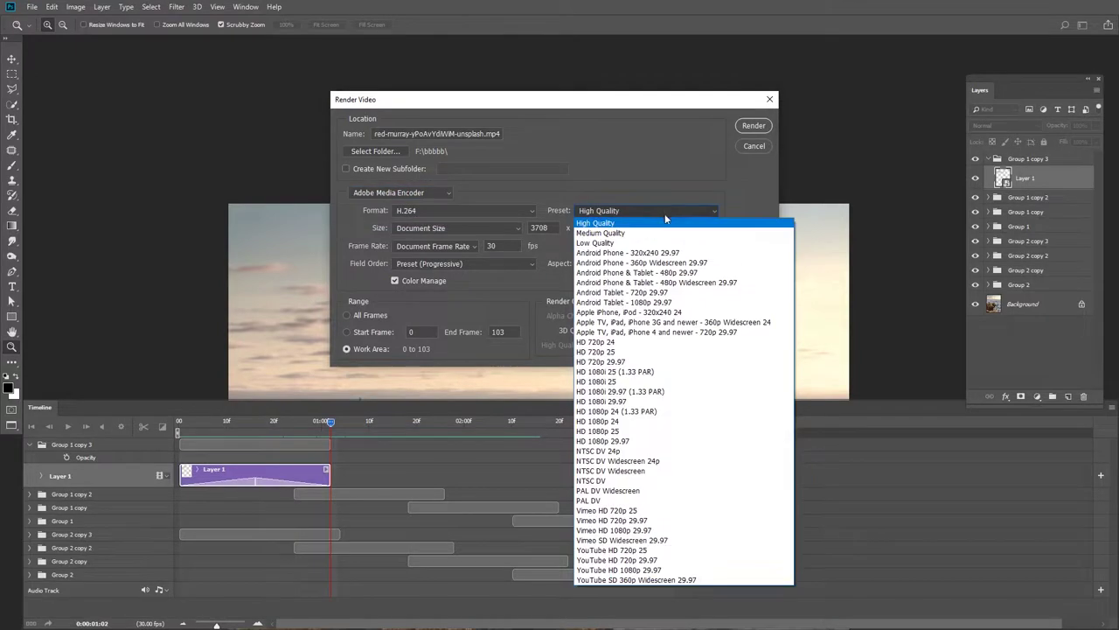
{"action": "left_click", "coordinate": [659, 214]}
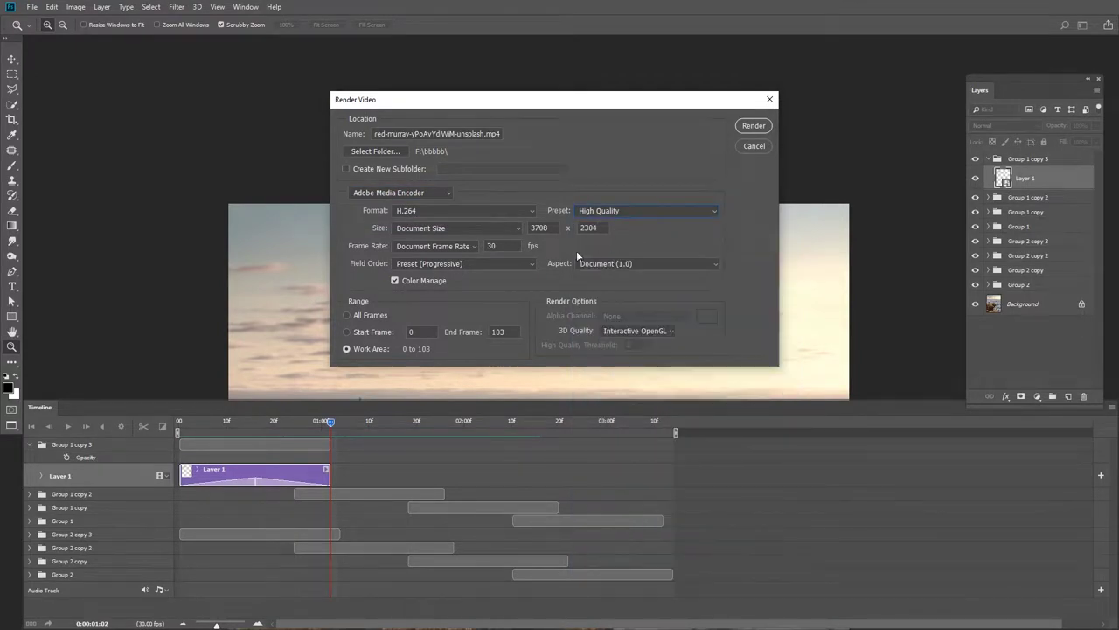
{"action": "left_click", "coordinate": [518, 228]}
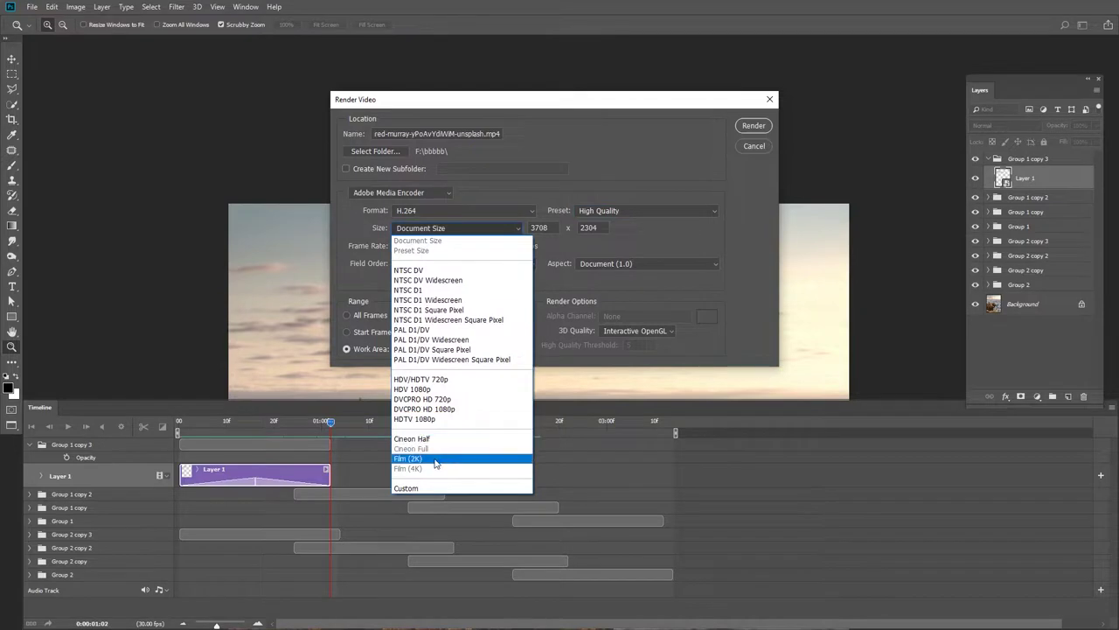
{"action": "left_click", "coordinate": [653, 232]}
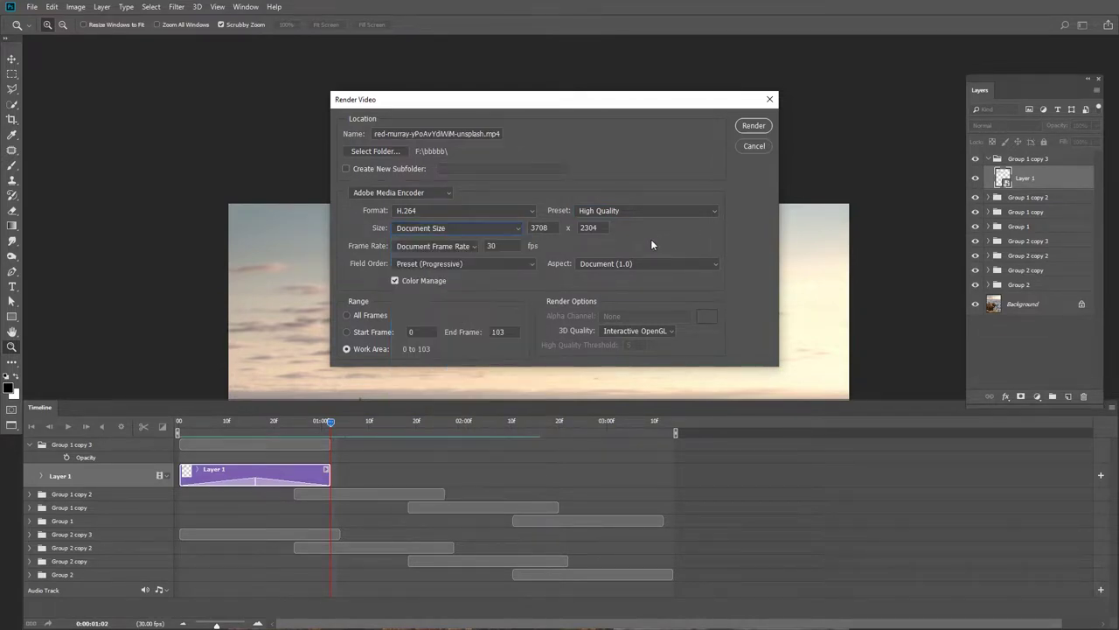
{"action": "left_click", "coordinate": [755, 126]}
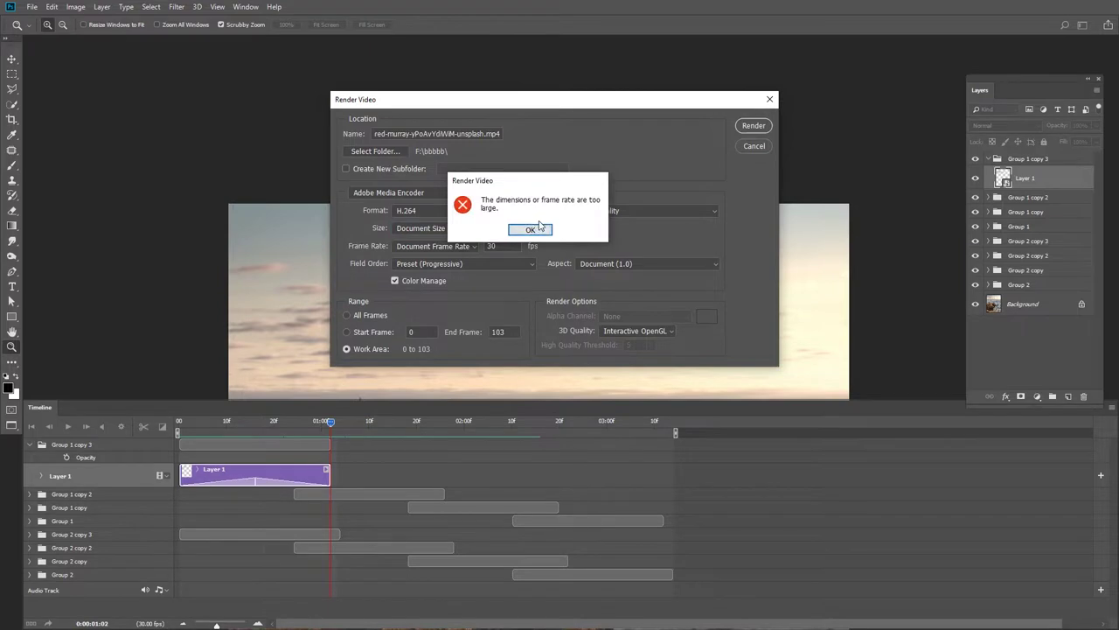